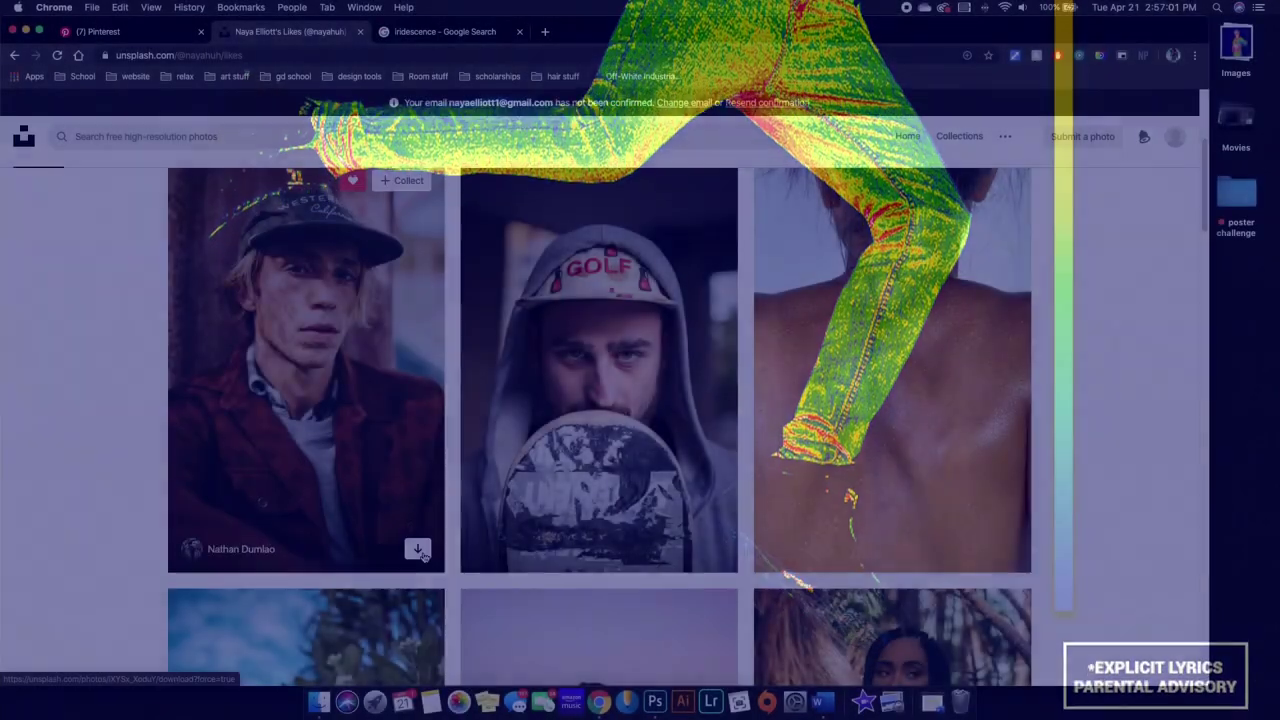
# Download the Unsplash photo of the man sprawled on the court, then start a new Photoshop document.
pyautogui.scroll(-3, 420, 550)
pyautogui.scroll(-5, 410, 540)
pyautogui.scroll(7, 395, 525)
pyautogui.scroll(1, 382, 509)
pyautogui.scroll(-5, 382, 509)
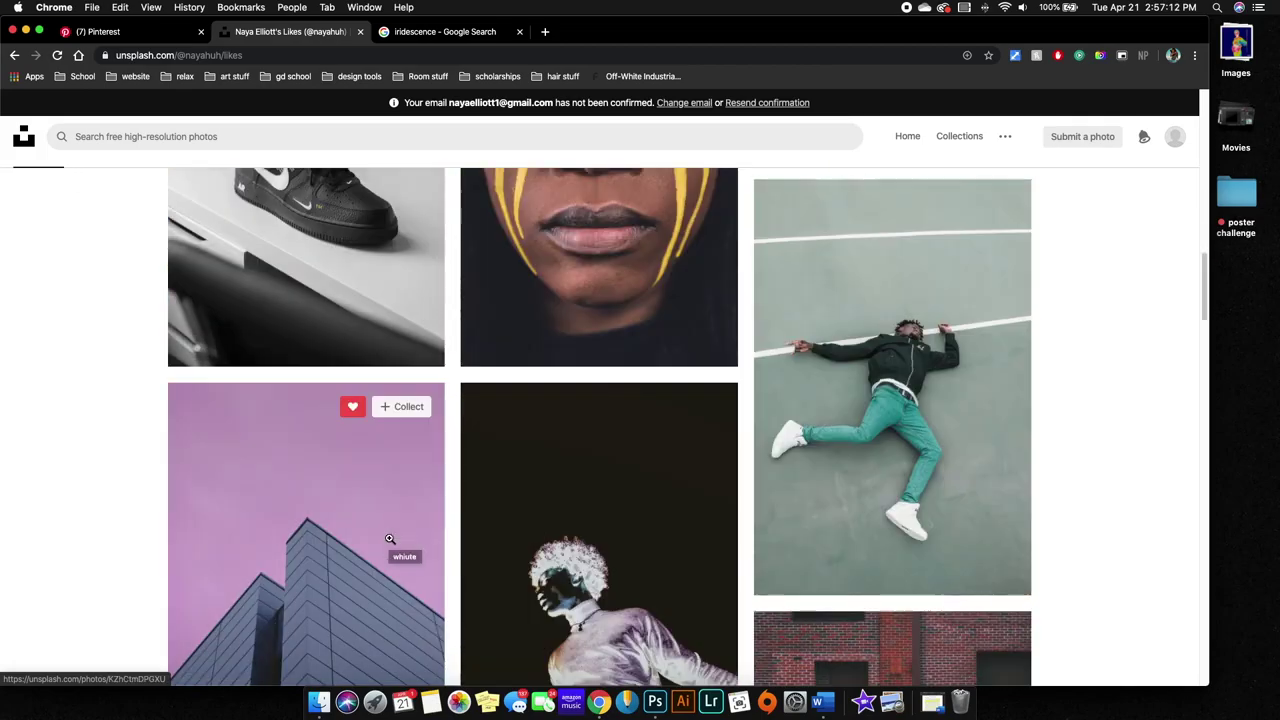
pyautogui.click(1001, 523)
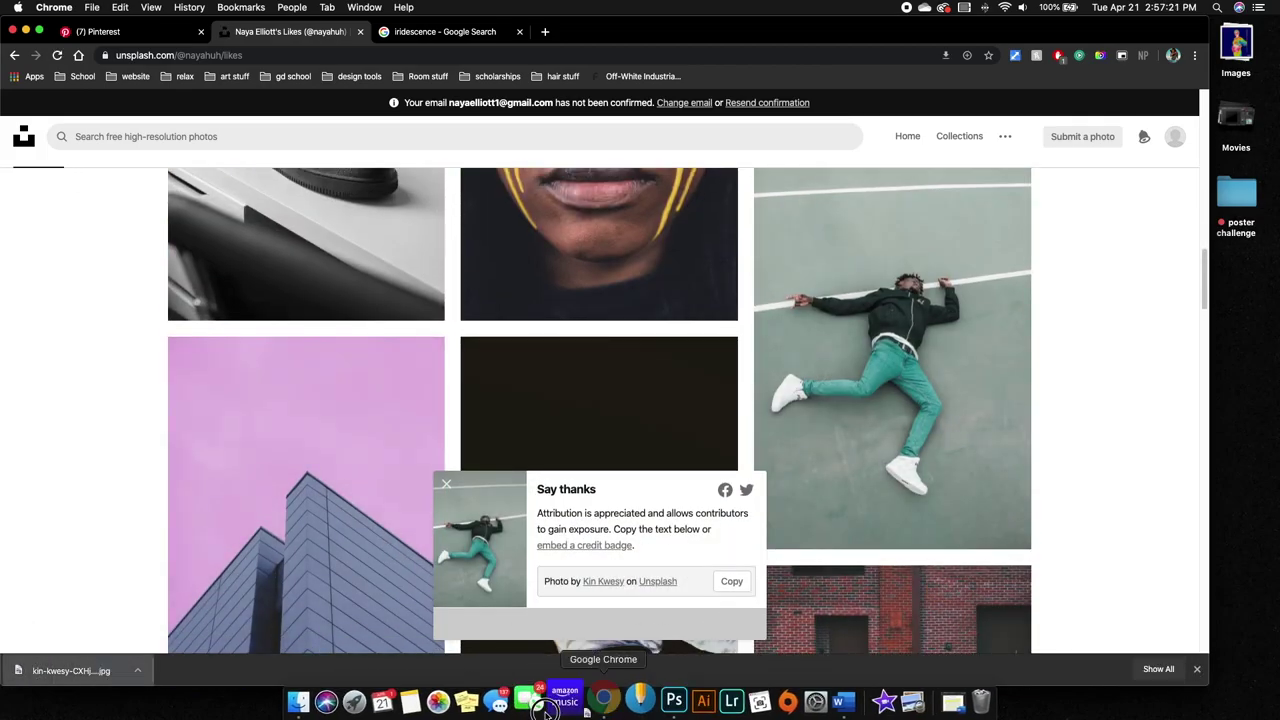
pyautogui.click(655, 701)
pyautogui.click(106, 315)
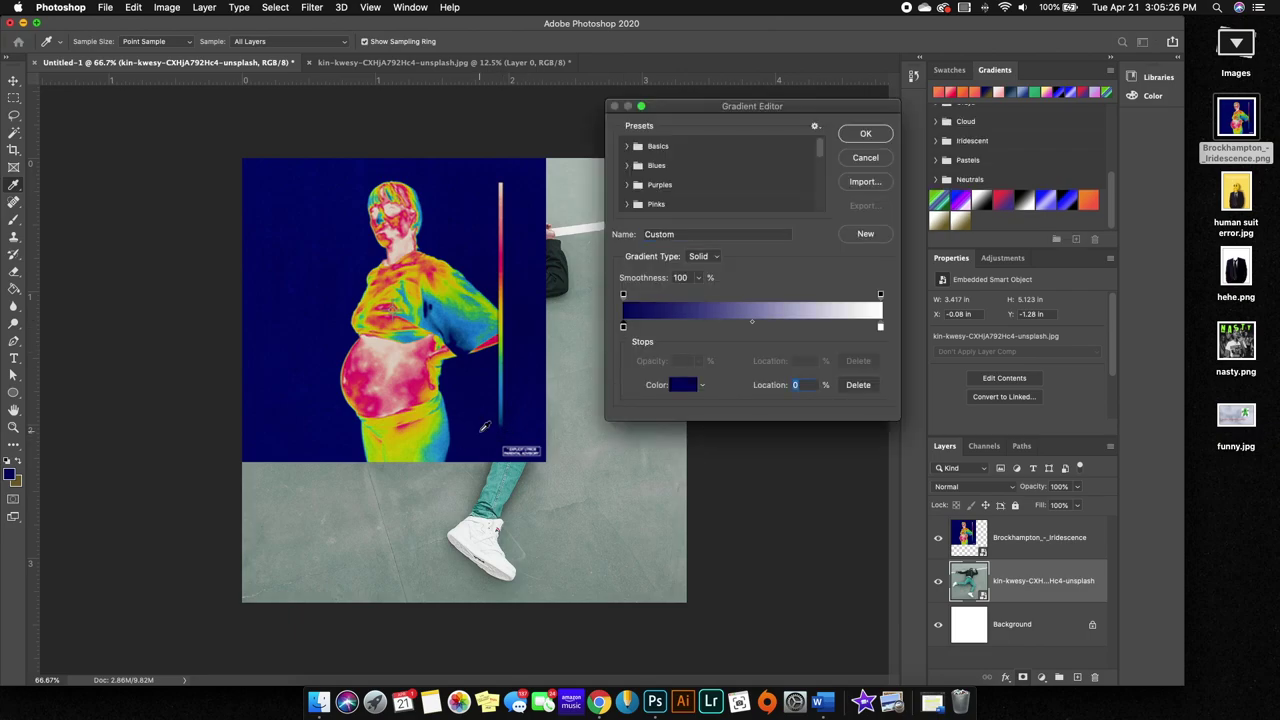
# Add gradient stops and eyedrop green, yellow, orange and pink from the reference colour bar.
pyautogui.click(502, 428)
pyautogui.click(660, 327)
pyautogui.click(700, 327)
pyautogui.click(504, 352)
pyautogui.click(506, 327)
pyautogui.click(506, 300)
pyautogui.click(501, 252)
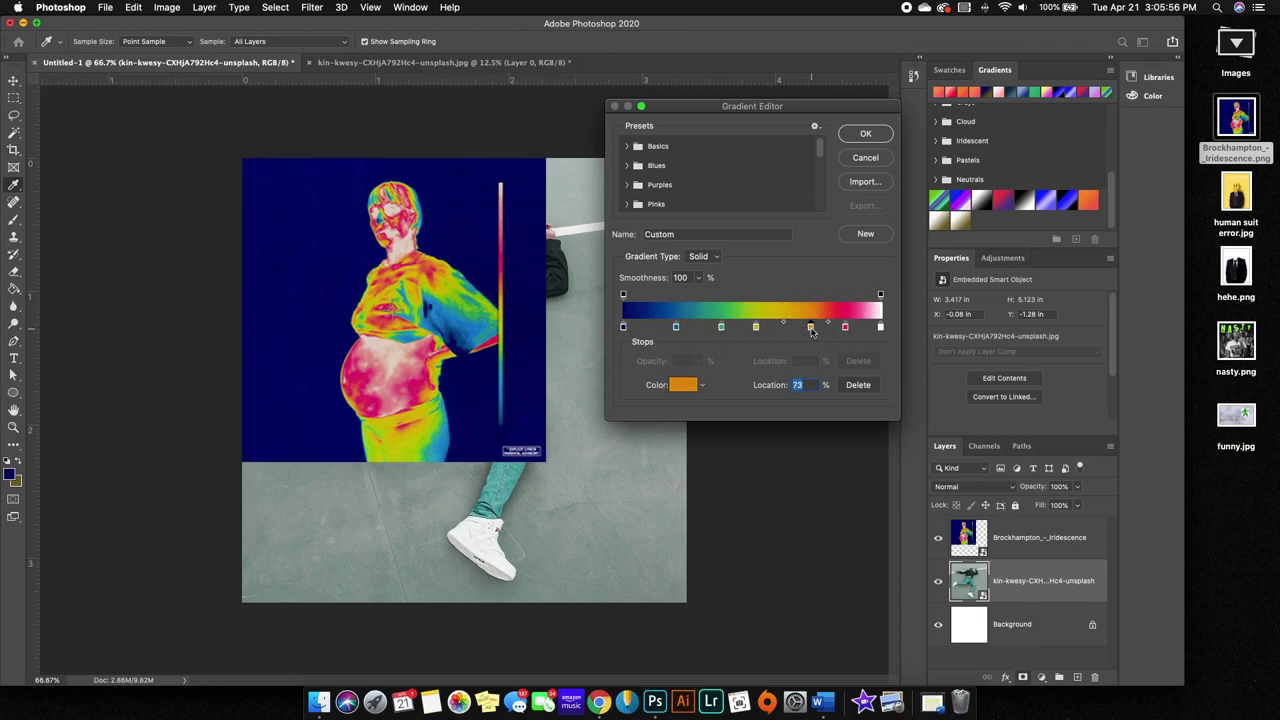
# Shift the navy and blue stop positions rightward and save the gradient as a new preset.
pyautogui.moveTo(625, 327); pyautogui.dragTo(652, 327)
pyautogui.moveTo(680, 327); pyautogui.dragTo(691, 327)
pyautogui.click(721, 327)
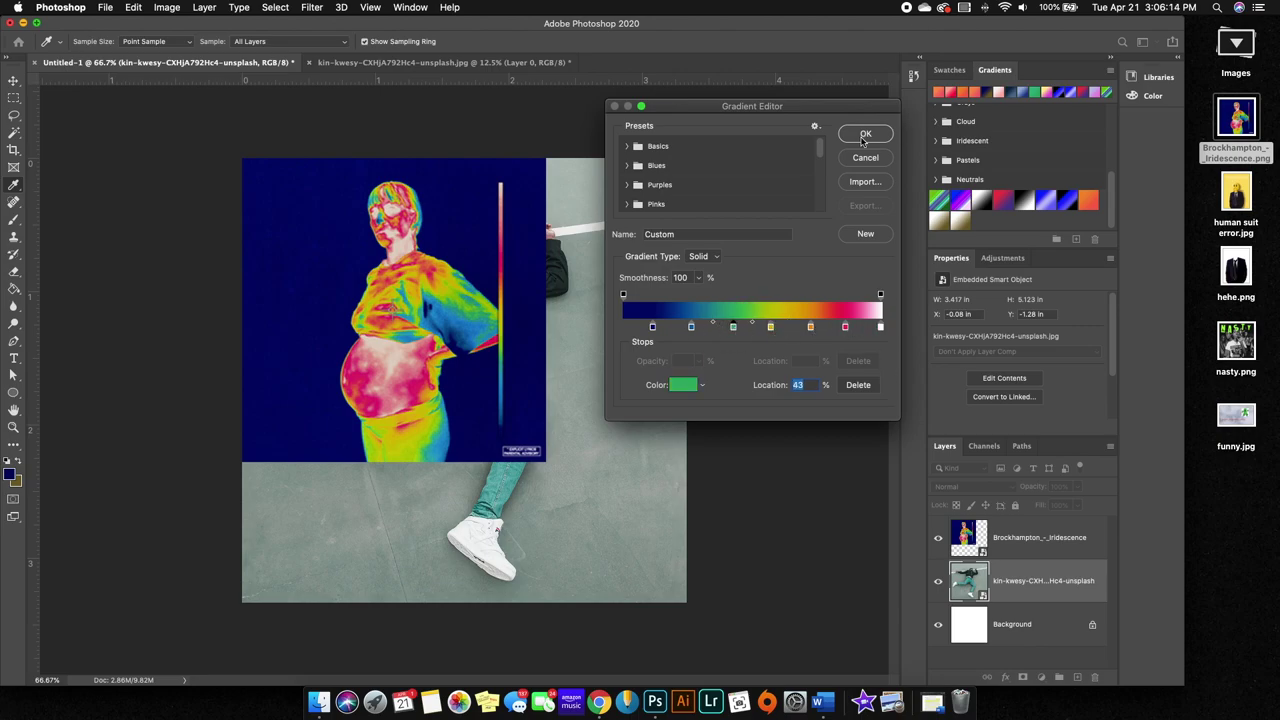
pyautogui.click(865, 234)
pyautogui.press('Return')
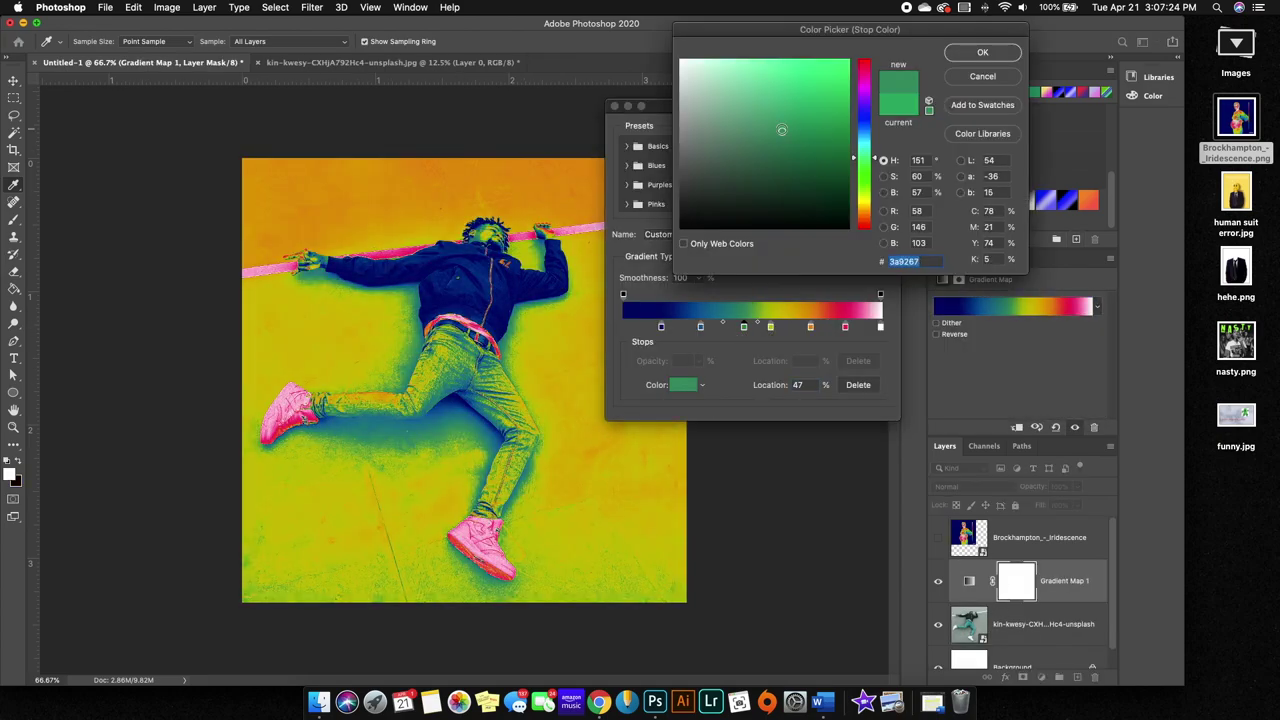
# Shift the yellow and orange stops rightward and reverse the gradient map.
pyautogui.moveTo(770, 327); pyautogui.dragTo(824, 327)
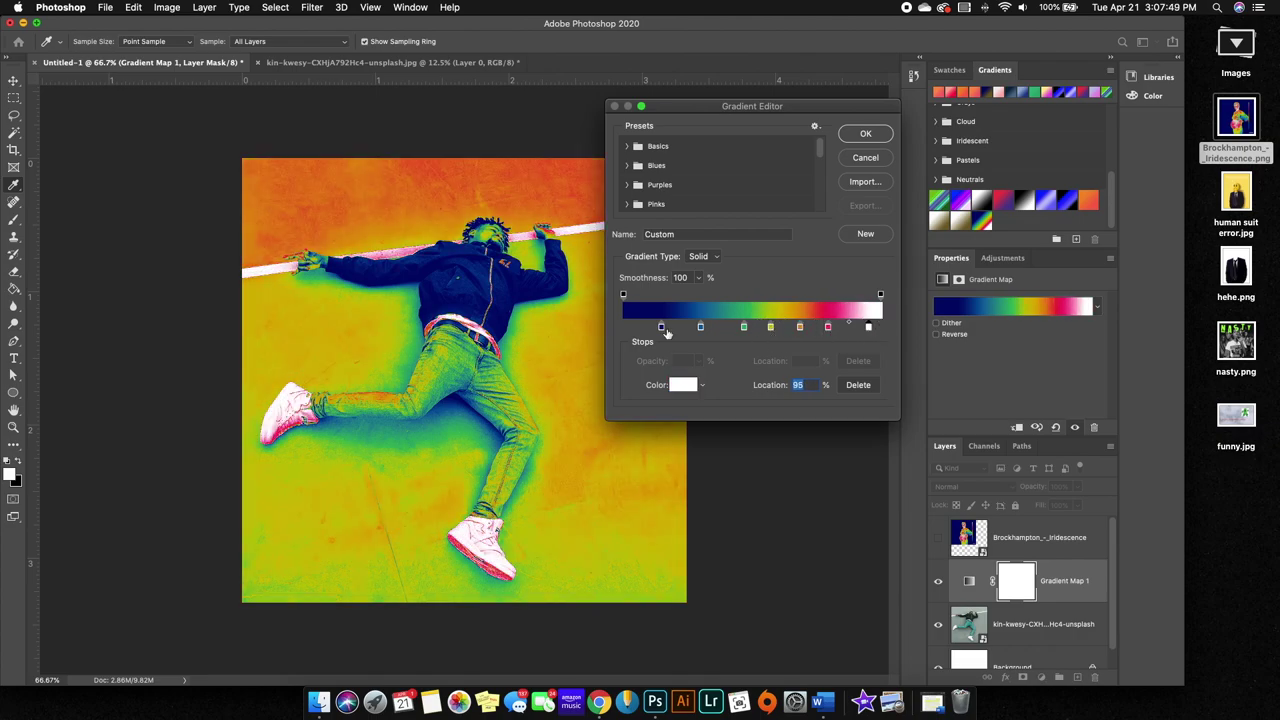
pyautogui.click(711, 327)
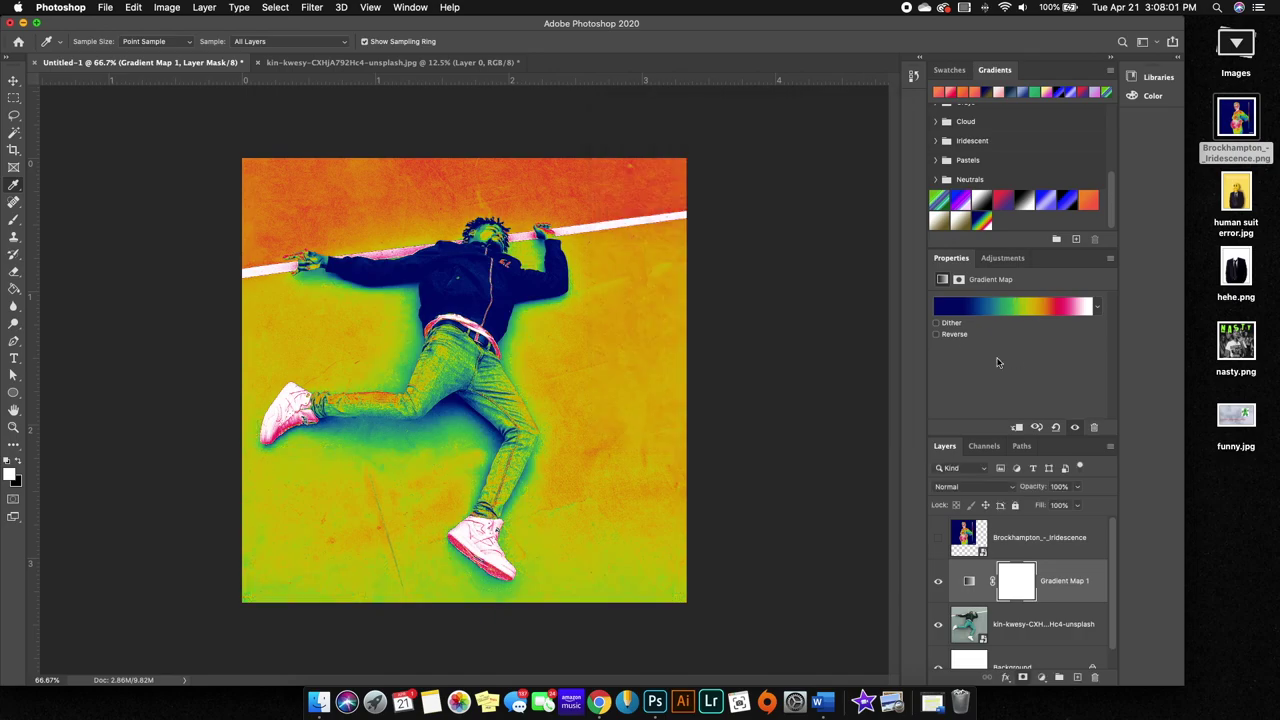
pyautogui.click(952, 336)
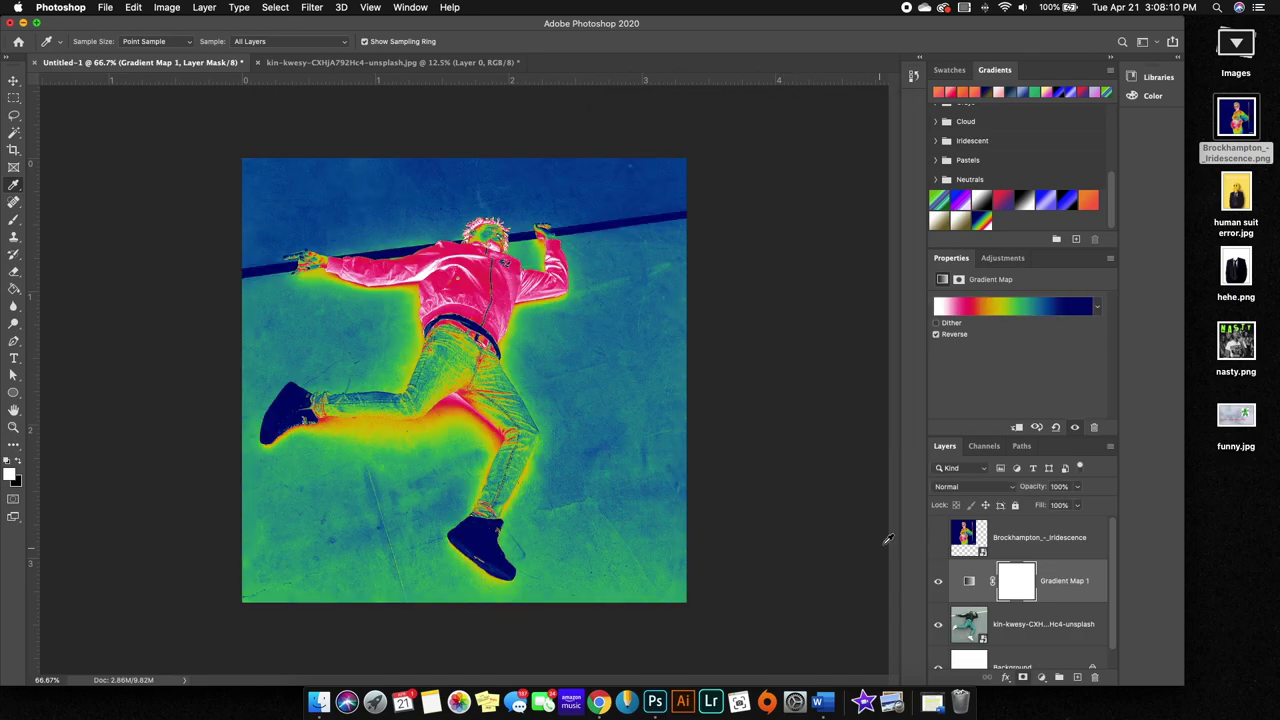
# Draw a thin vertical rectangular marquee near the right edge of the canvas.
pyautogui.press('m')
pyautogui.moveTo(621, 212); pyautogui.dragTo(626, 571)
pyautogui.click(14, 288)
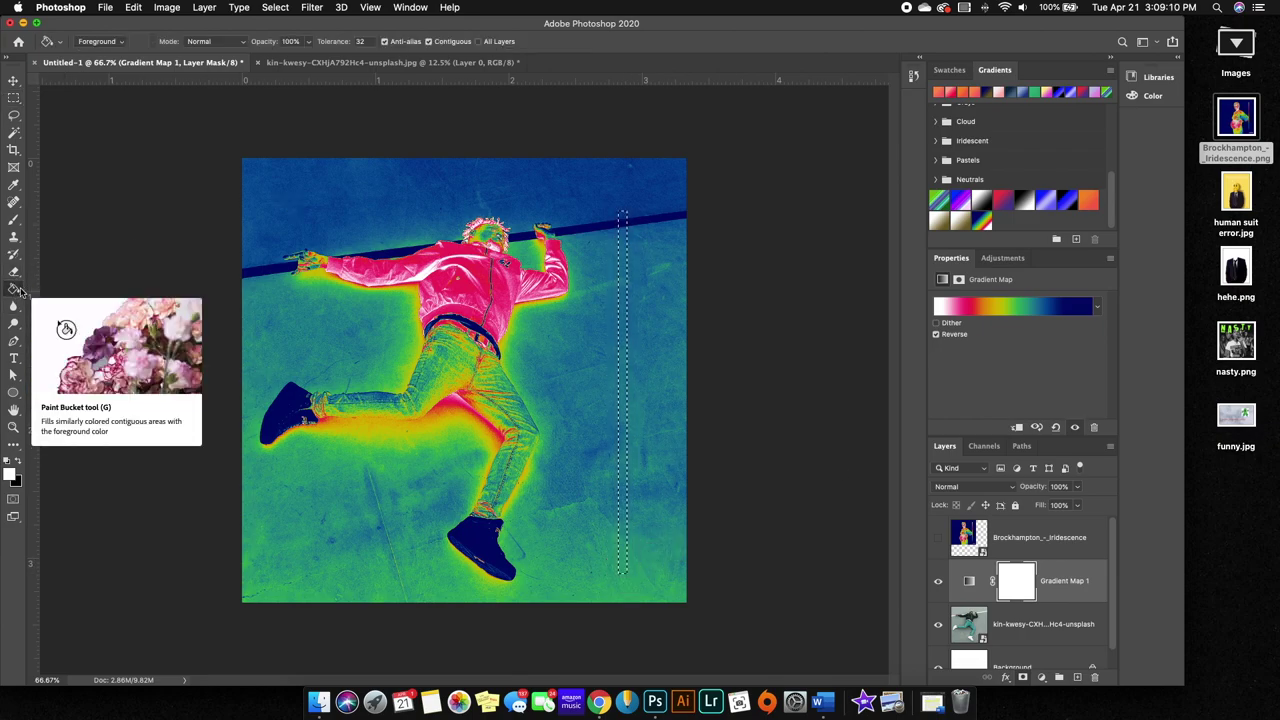
# Switch to the Gradient Tool with the saved rainbow gradient preset.
pyautogui.rightClick(14, 288)
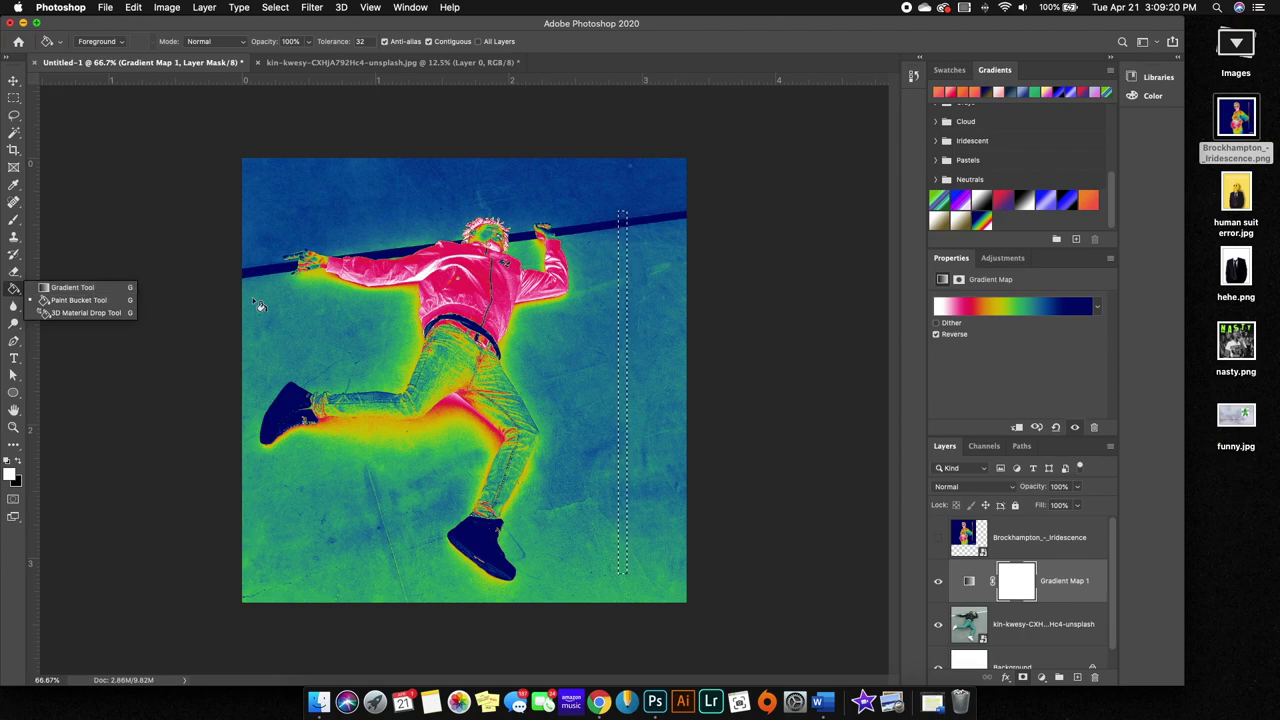
pyautogui.click(188, 287)
pyautogui.rightClick(14, 288)
pyautogui.click(60, 284)
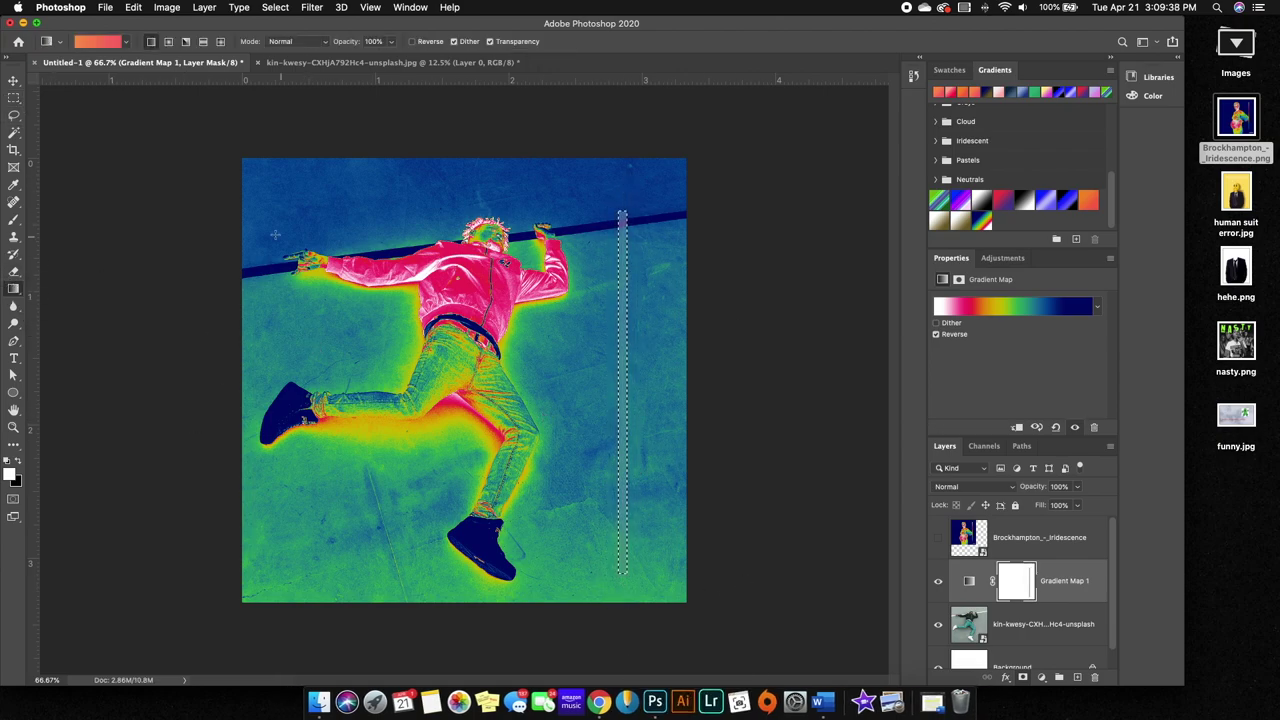
pyautogui.click(125, 41)
pyautogui.click(110, 80)
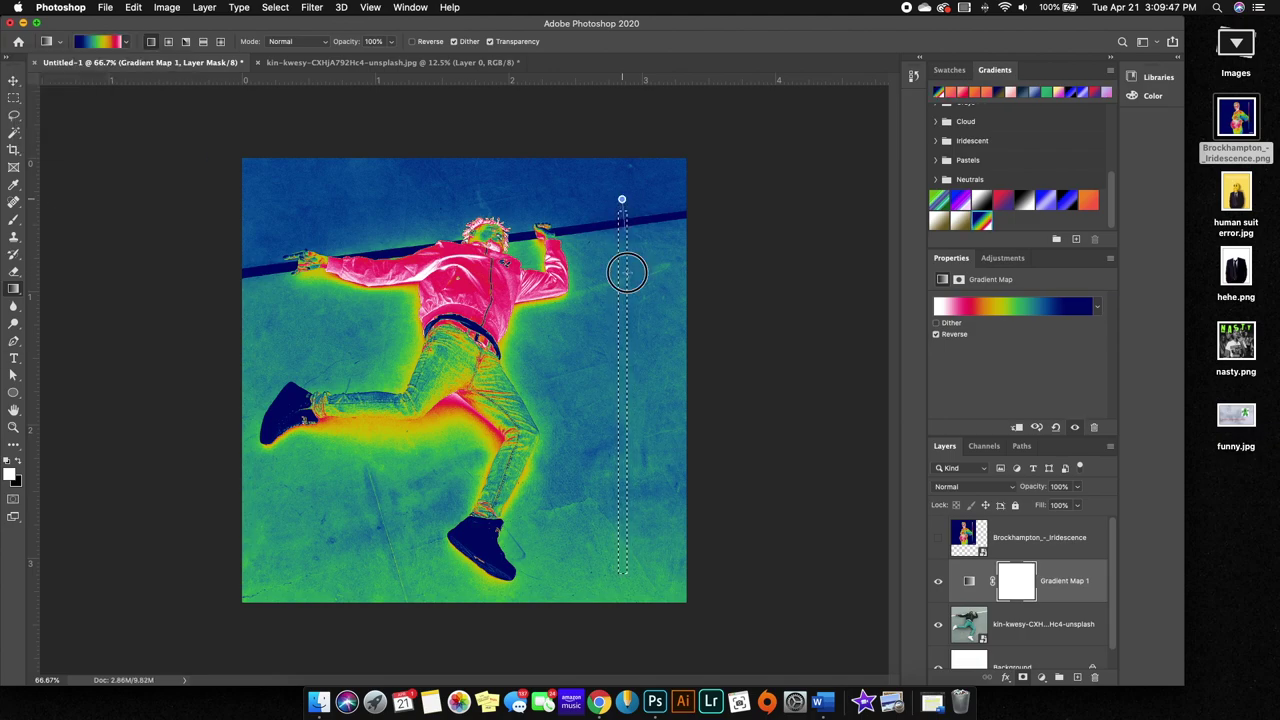
# Fill a new layer's selection with the rainbow gradient and nudge the bar slightly right and up.
pyautogui.click(1078, 677)
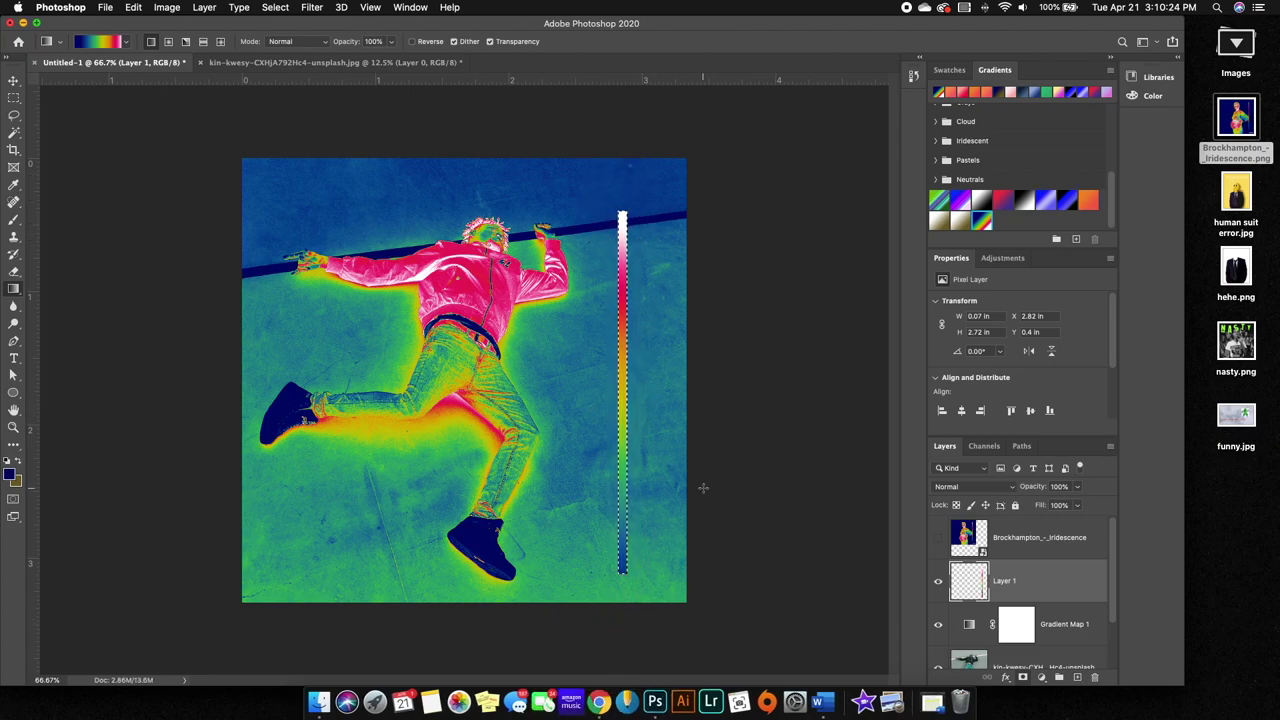
pyautogui.press('v')
pyautogui.moveTo(623, 413); pyautogui.dragTo(640, 402)
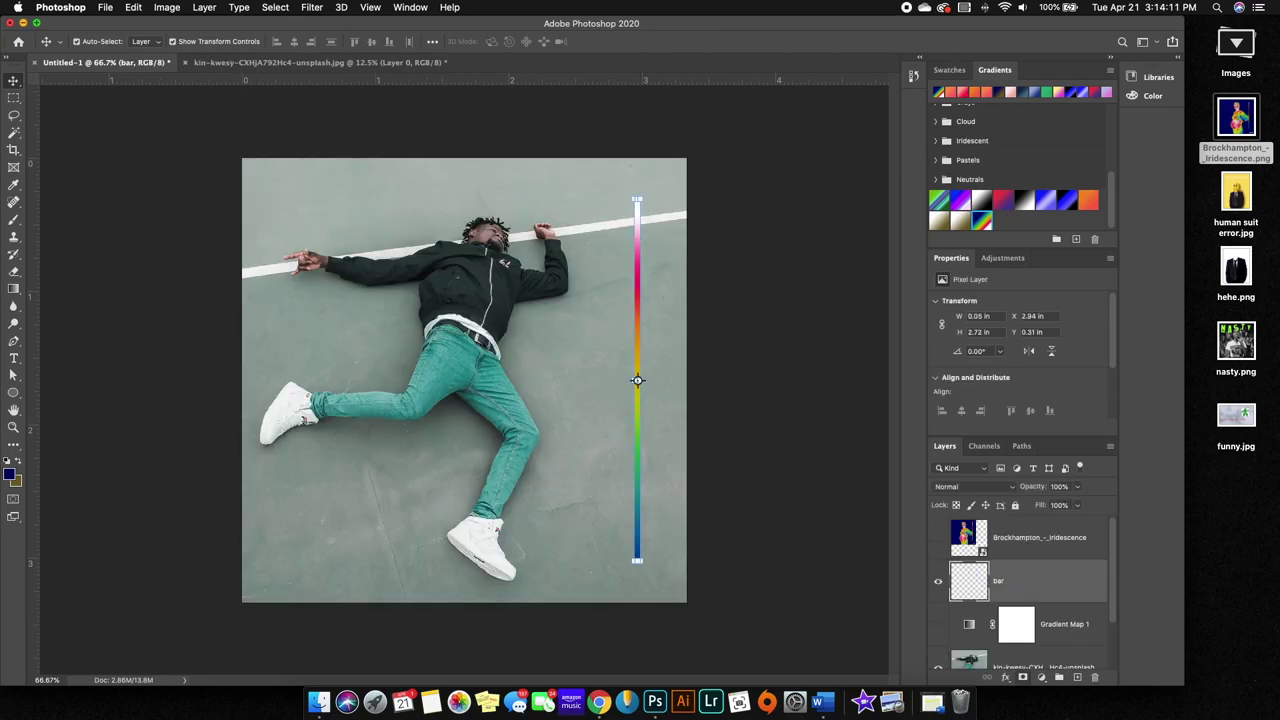
pyautogui.press('l')
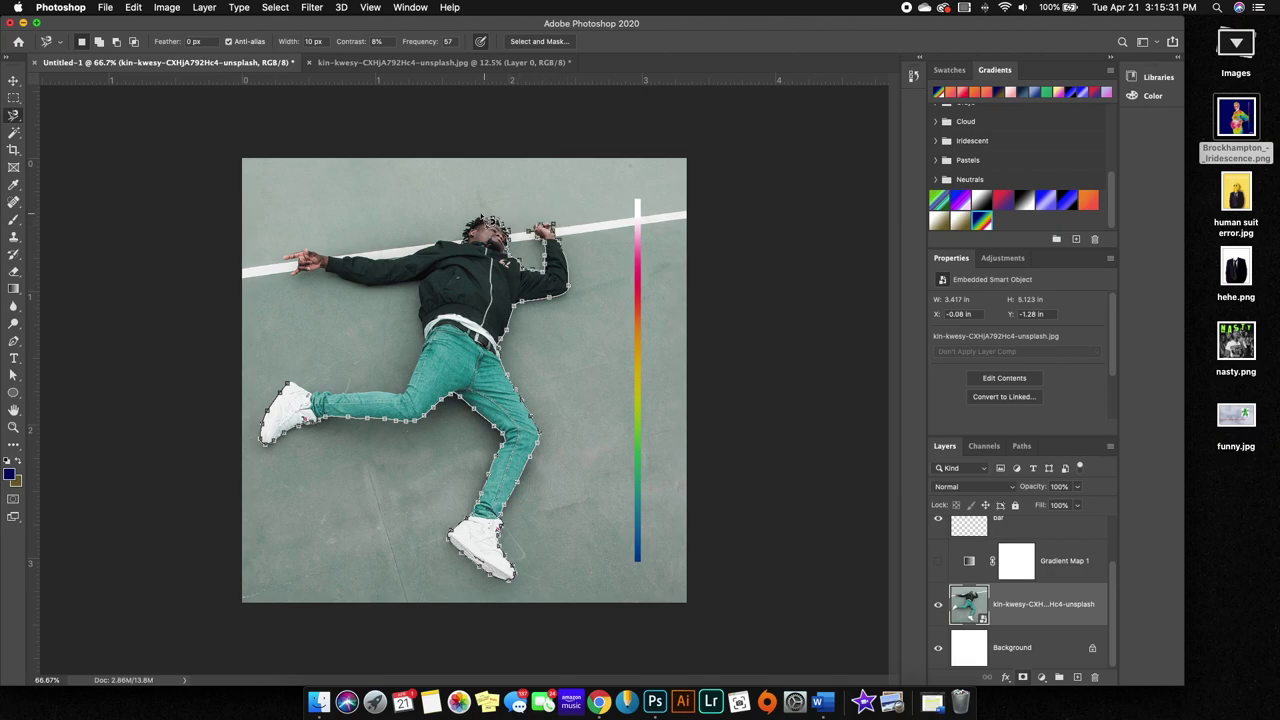
# Close the Magnetic Lasso outline around the man and add his index and middle fingertips.
pyautogui.click(329, 398)
pyautogui.moveTo(264, 256); pyautogui.dragTo(495, 330)
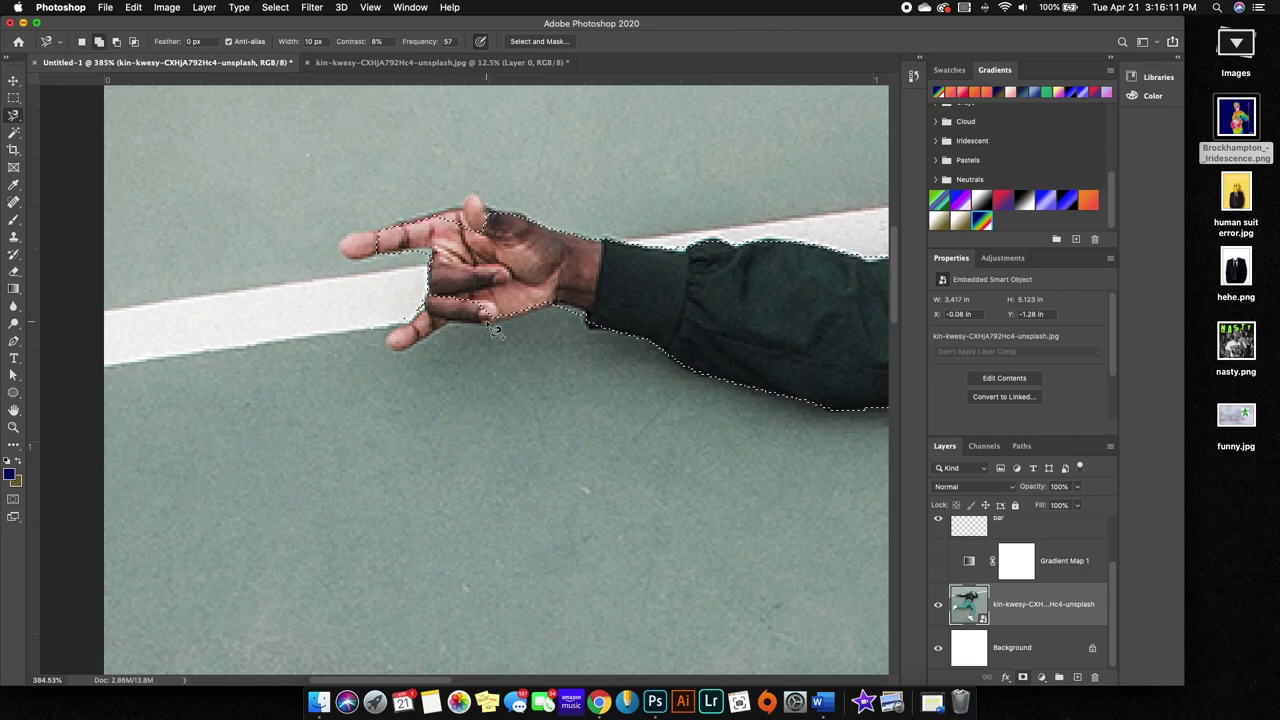
pyautogui.scroll(3, 414, 306)
pyautogui.keyDown('shift'); pyautogui.click(416, 319); pyautogui.keyUp('shift')
pyautogui.doubleClick(428, 274)
pyautogui.doubleClick(592, 228)
pyautogui.click(612, 253)
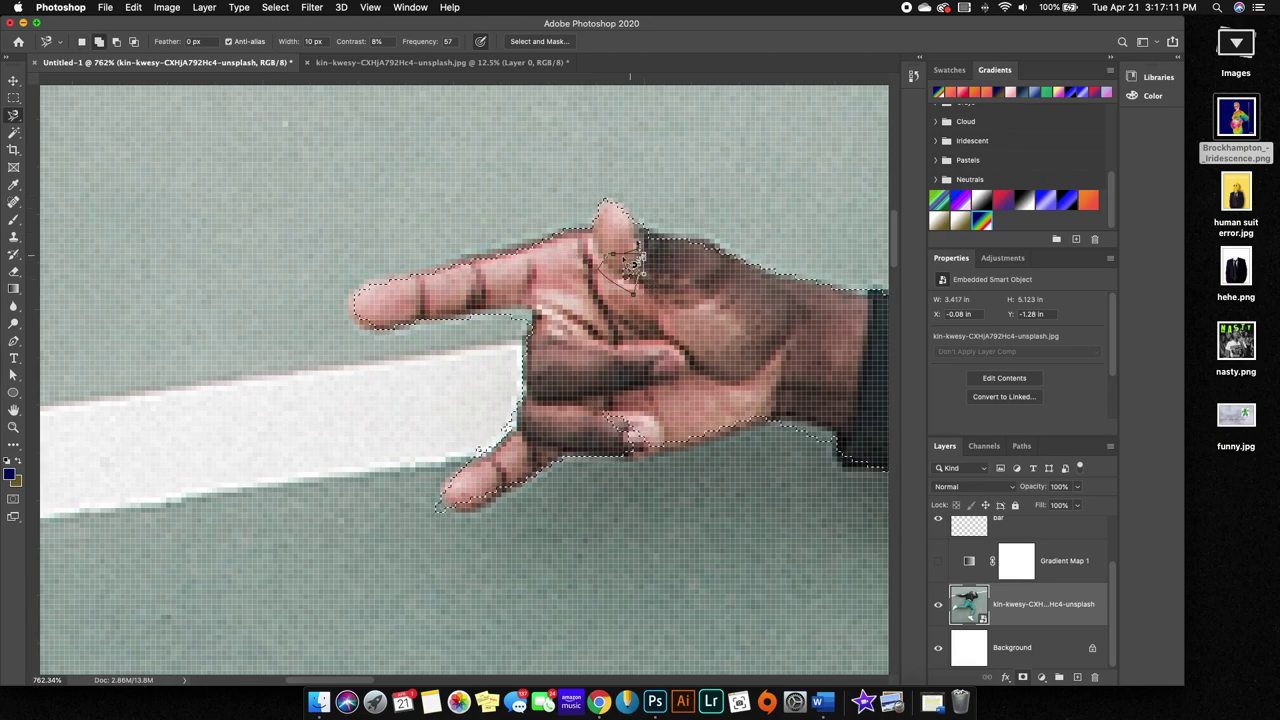
pyautogui.scroll(-10, 628, 392)
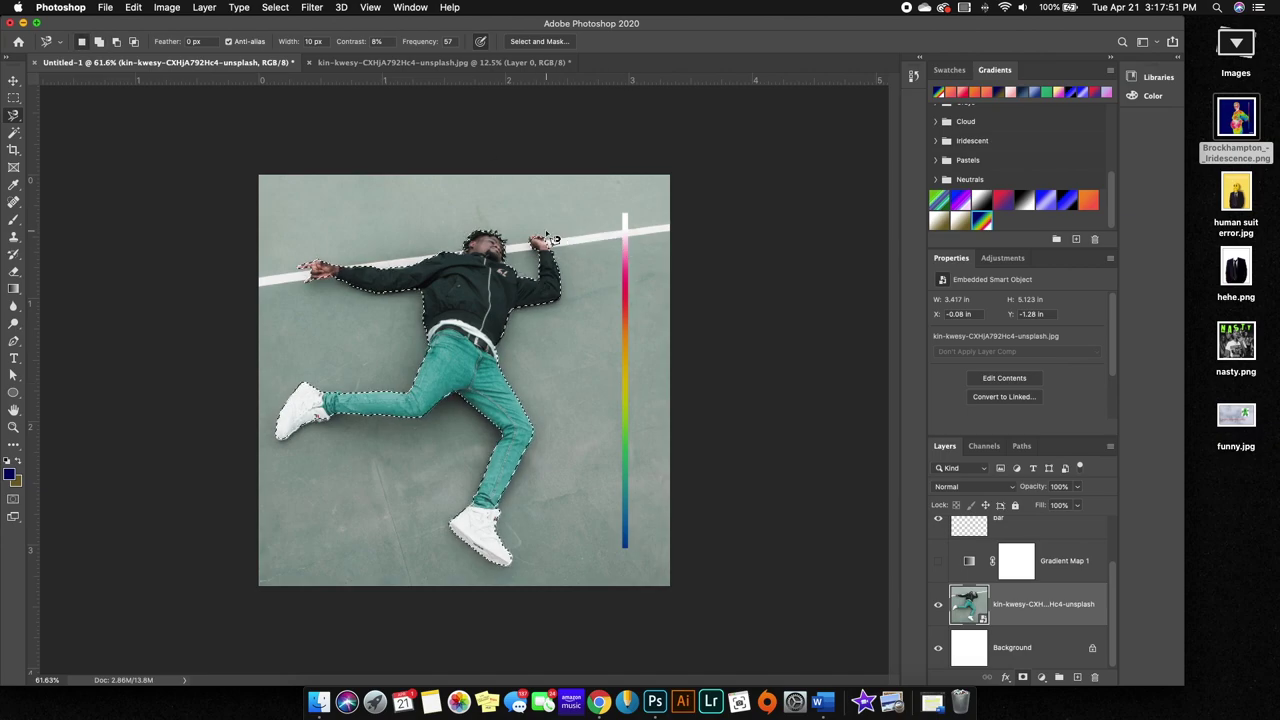
pyautogui.press('z')
pyautogui.moveTo(570, 236); pyautogui.dragTo(683, 350)
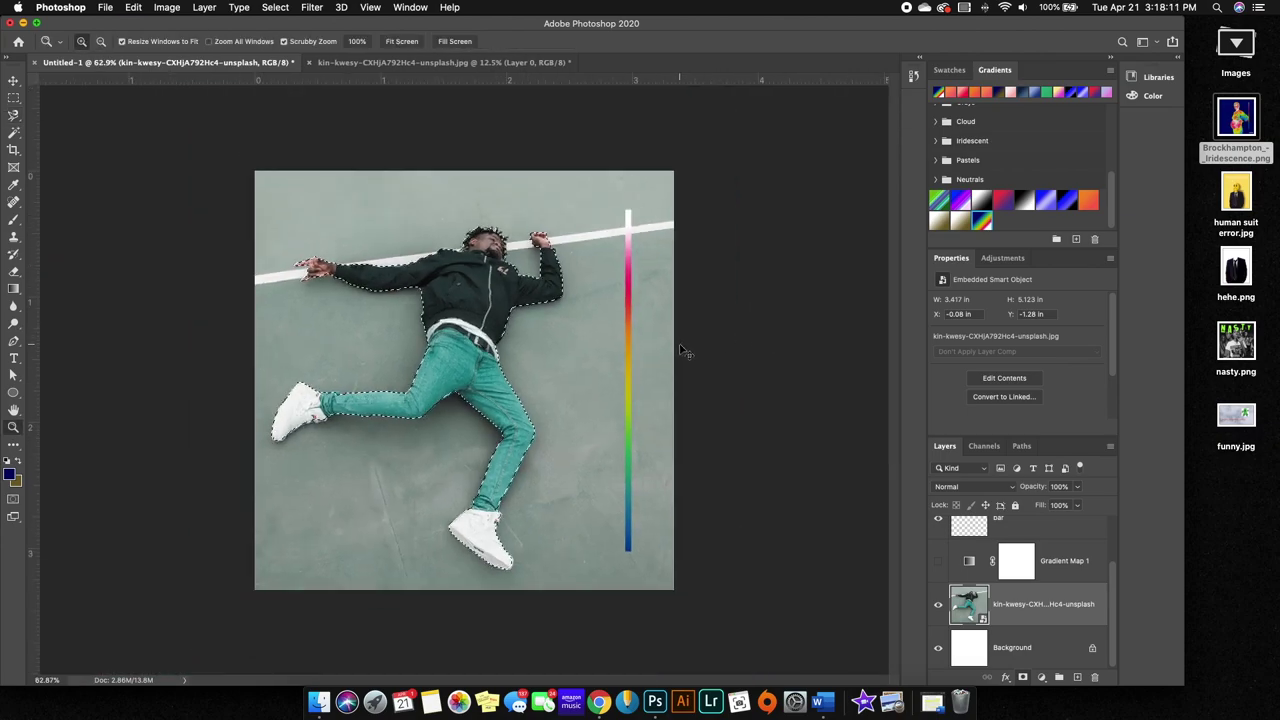
# Copy the selected figure to its own layer, show the gradient map, and move him against the bar.
pyautogui.press('super+j')
pyautogui.click(938, 560)
pyautogui.press('v')
pyautogui.moveTo(466, 357); pyautogui.dragTo(521, 350)
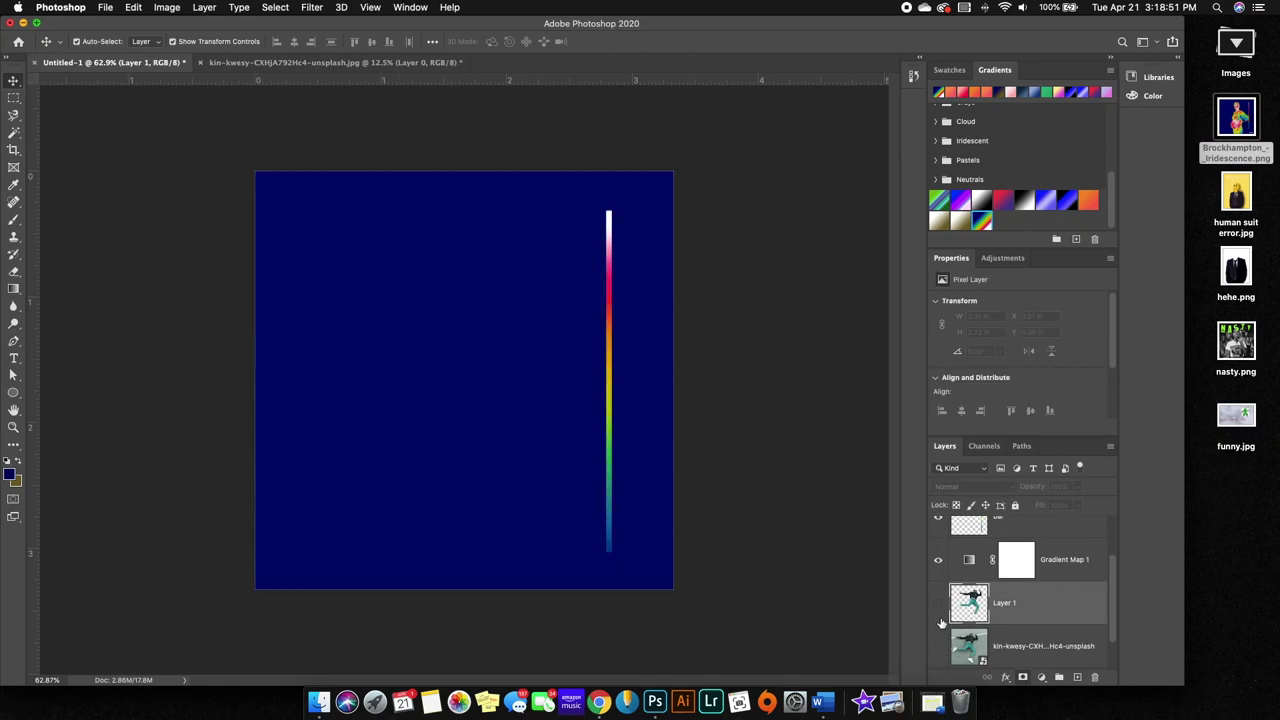
# Preview the reference cover, nudge the figure into place, and open the bar layer's Layer Style.
pyautogui.click(1244, 138)
pyautogui.press('space')
pyautogui.moveTo(605, 385); pyautogui.dragTo(600, 380)
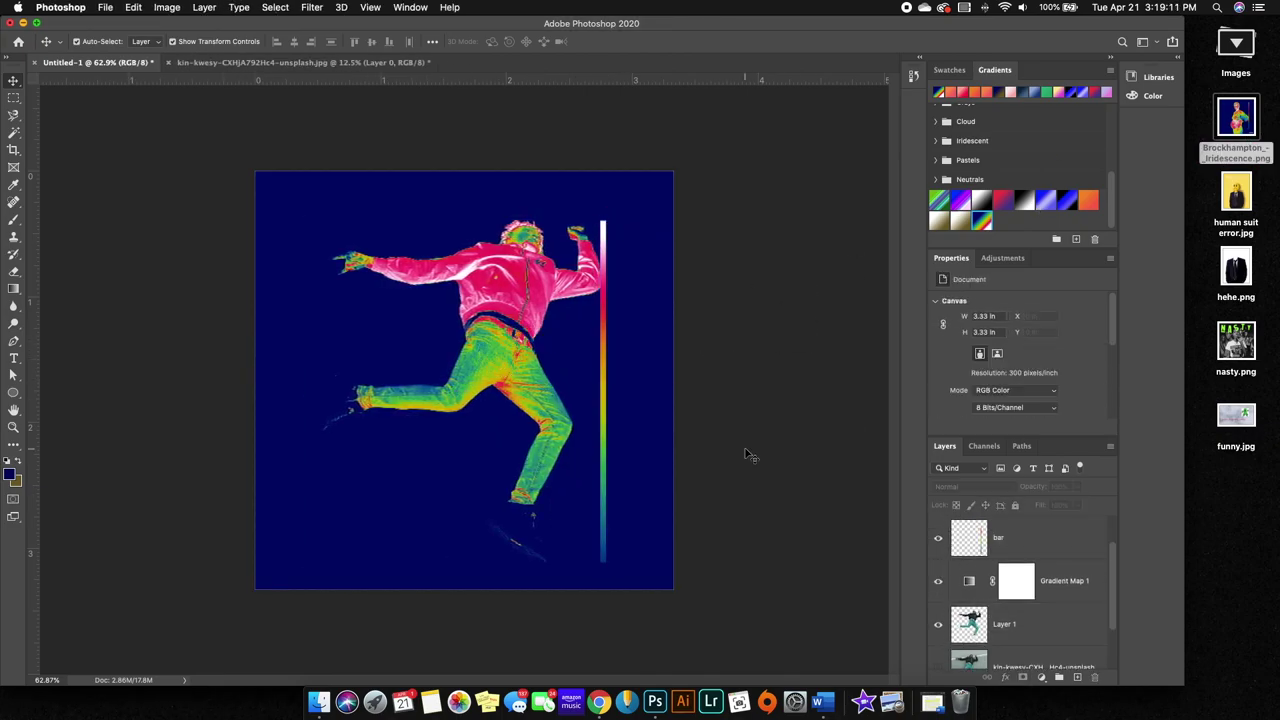
pyautogui.click(1250, 185)
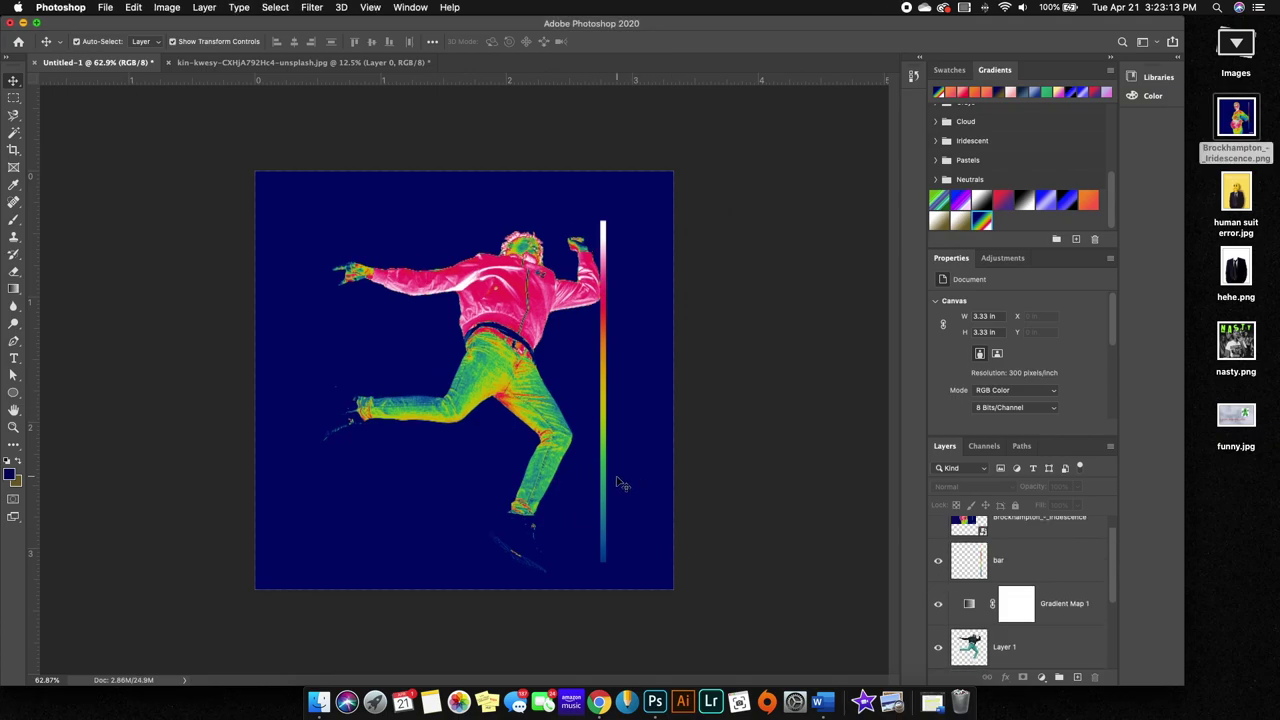
pyautogui.doubleClick(978, 545)
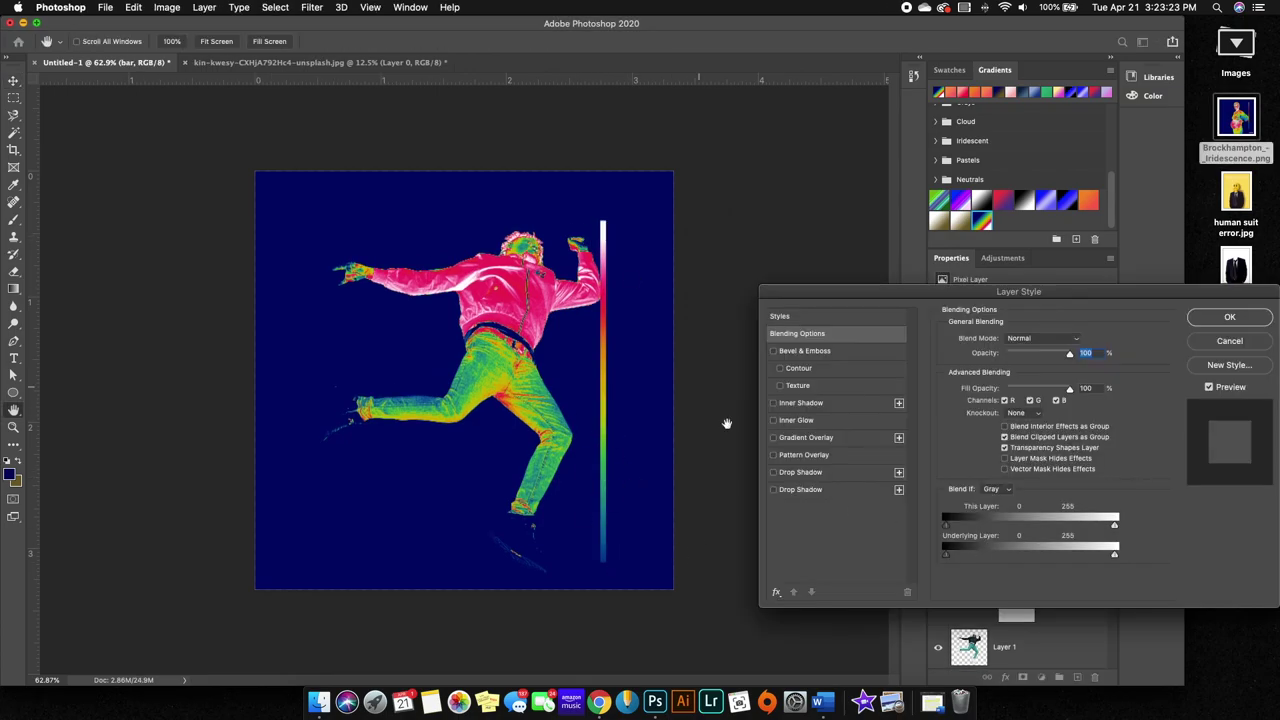
# Give the bar a Multiply drop shadow at 79% opacity, size 7 px, in the sampled navy.
pyautogui.click(773, 490)
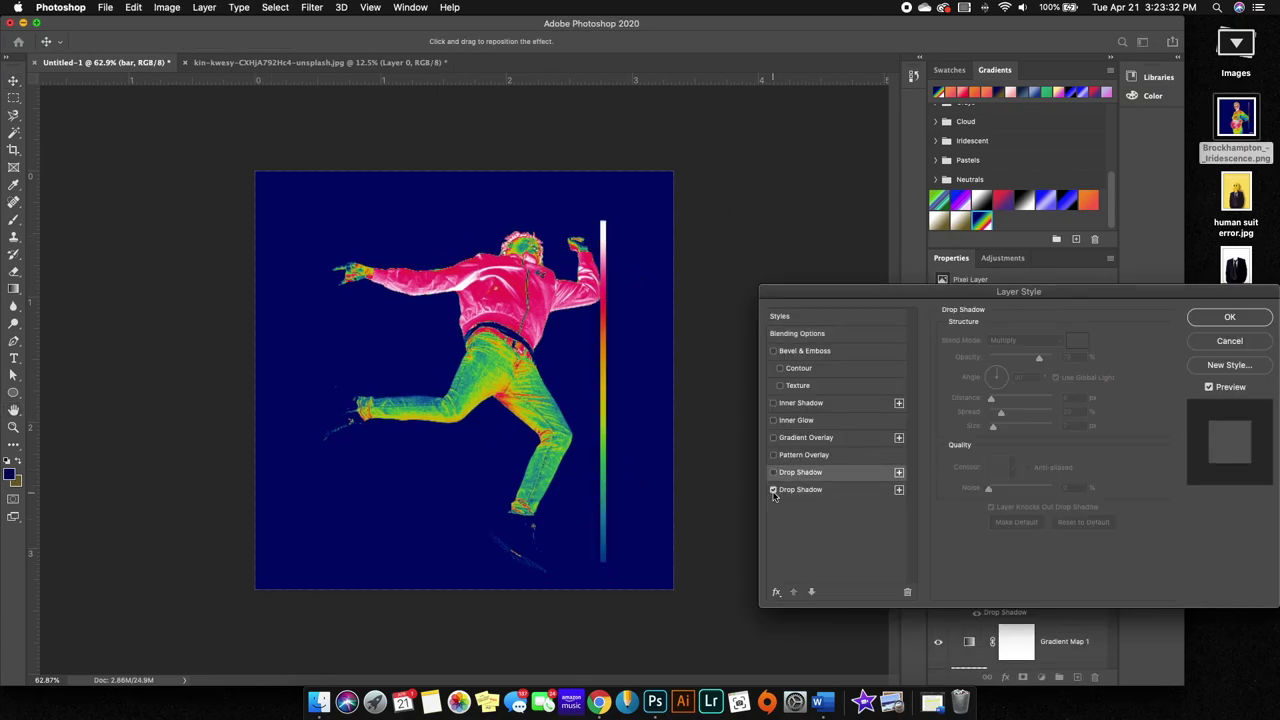
pyautogui.click(773, 472)
pyautogui.click(1077, 340)
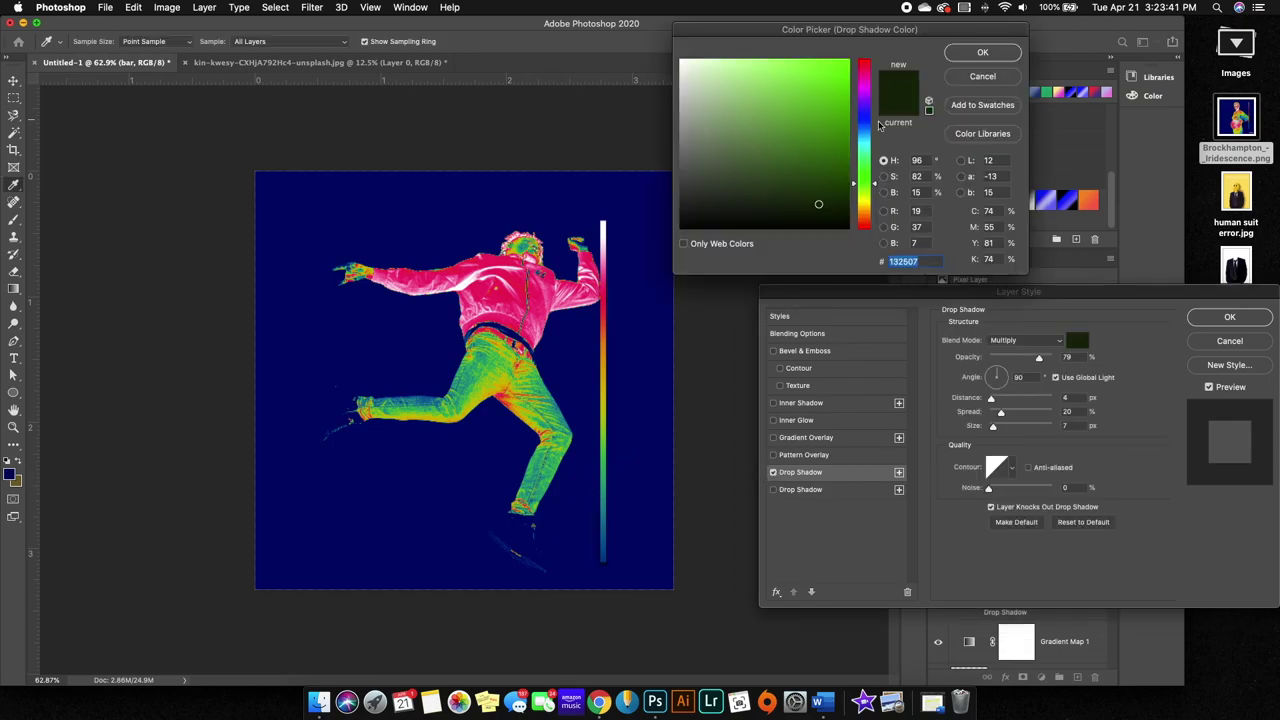
pyautogui.click(650, 210)
pyautogui.click(965, 54)
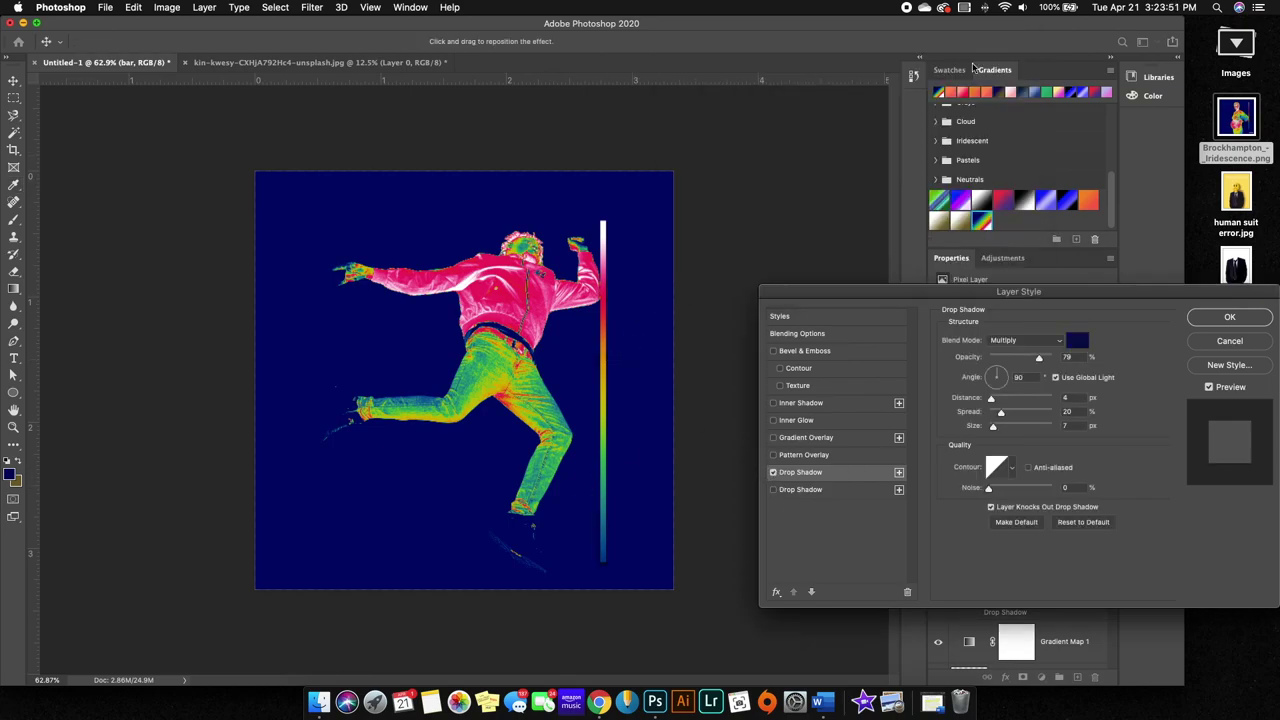
pyautogui.click(1235, 318)
pyautogui.scroll(-3, 1010, 580)
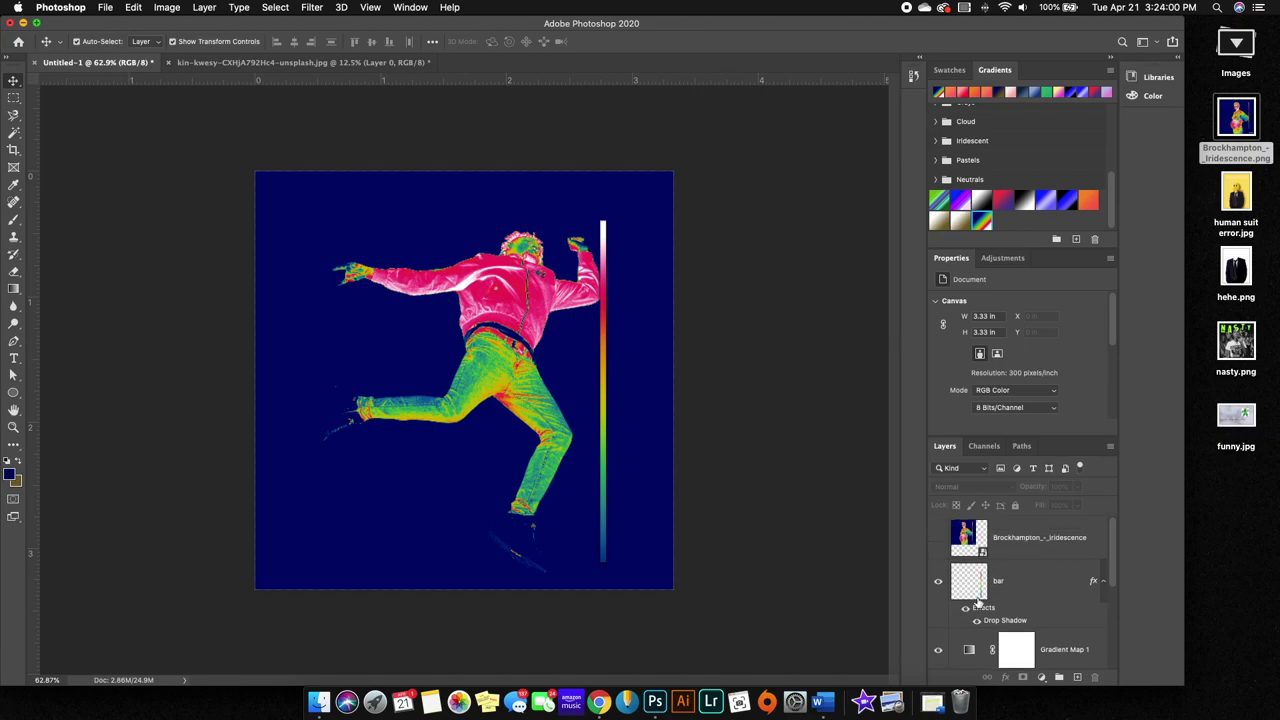
# Change Gradient Map 1's yellow stop to a brighter yellow.
pyautogui.scroll(3, 967, 590)
pyautogui.click(968, 540)
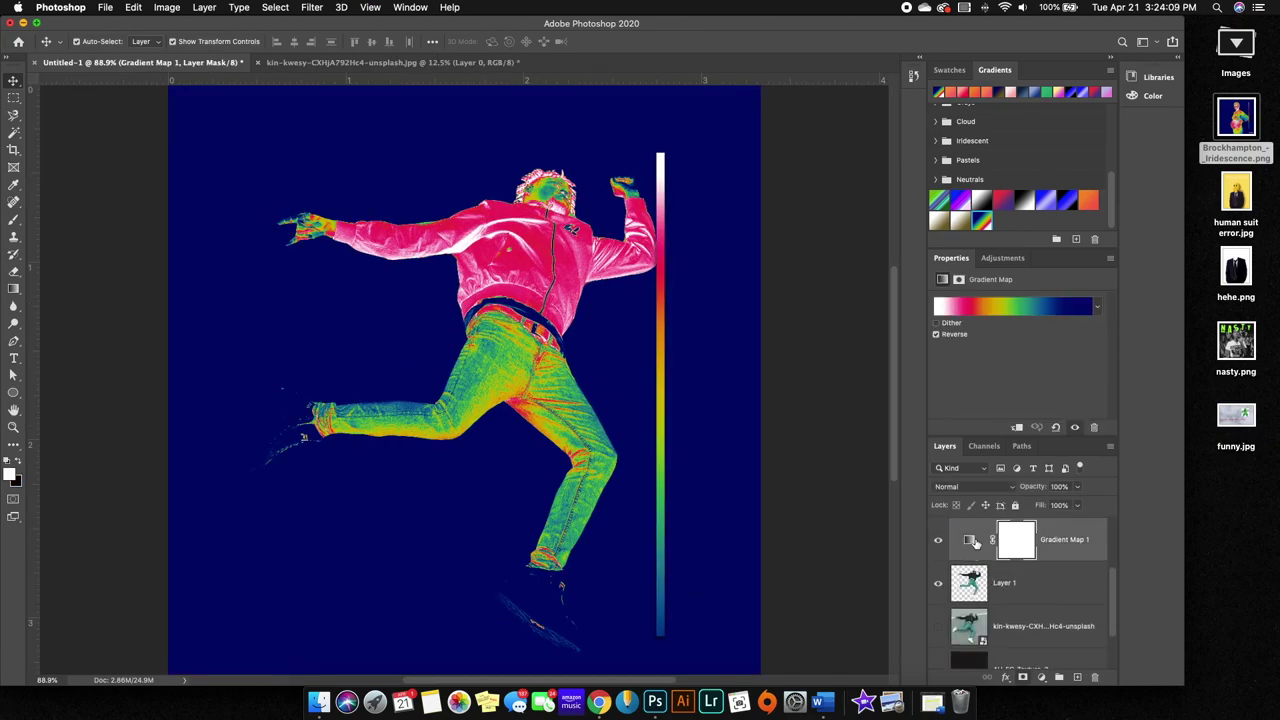
pyautogui.click(1009, 314)
pyautogui.doubleClick(775, 331)
pyautogui.click(864, 88)
pyautogui.click(908, 113)
pyautogui.click(836, 72)
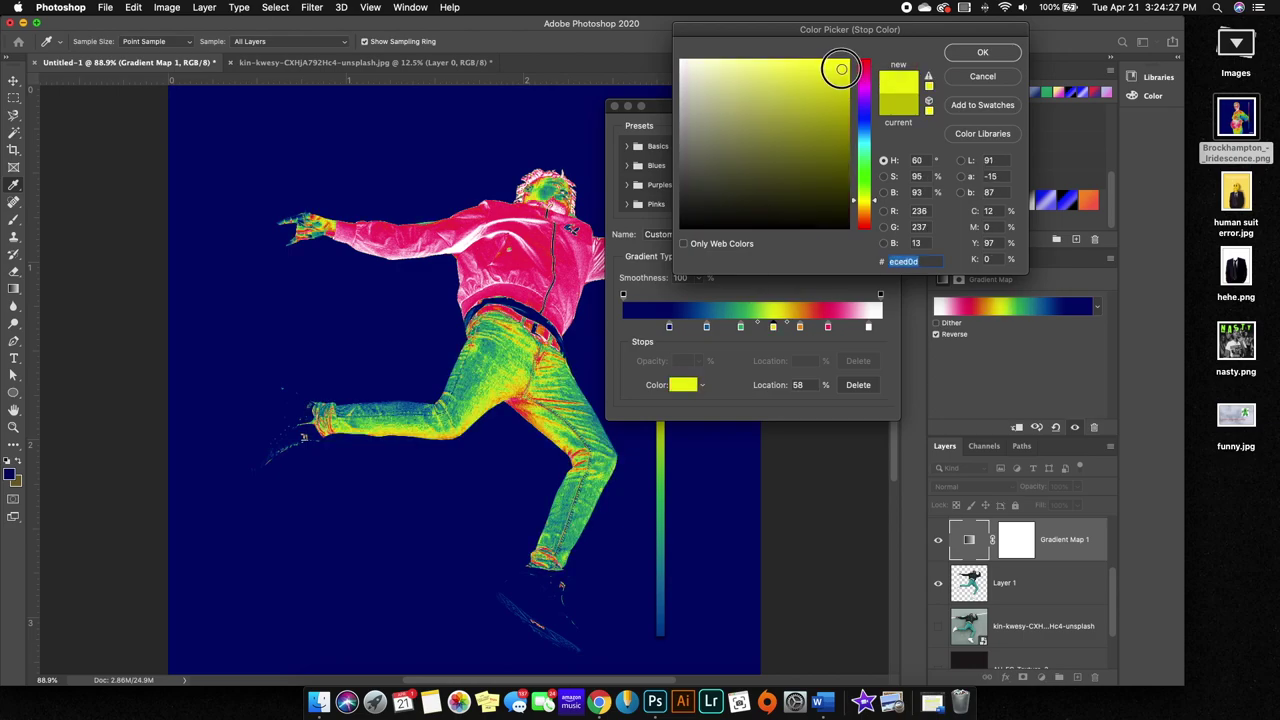
pyautogui.press('Return')
pyautogui.click(875, 143)
# Change the gradient map's green stop to a brighter green.
pyautogui.click(1035, 314)
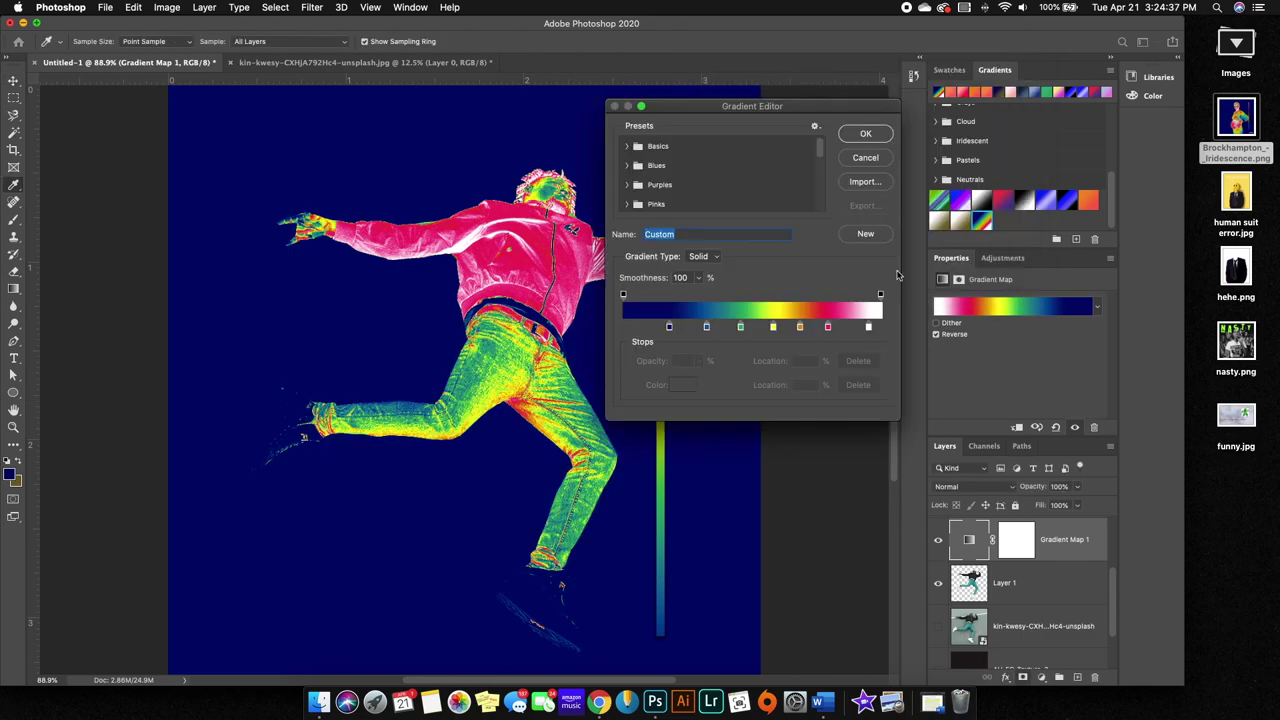
pyautogui.click(869, 330)
pyautogui.moveTo(772, 108); pyautogui.dragTo(935, 112)
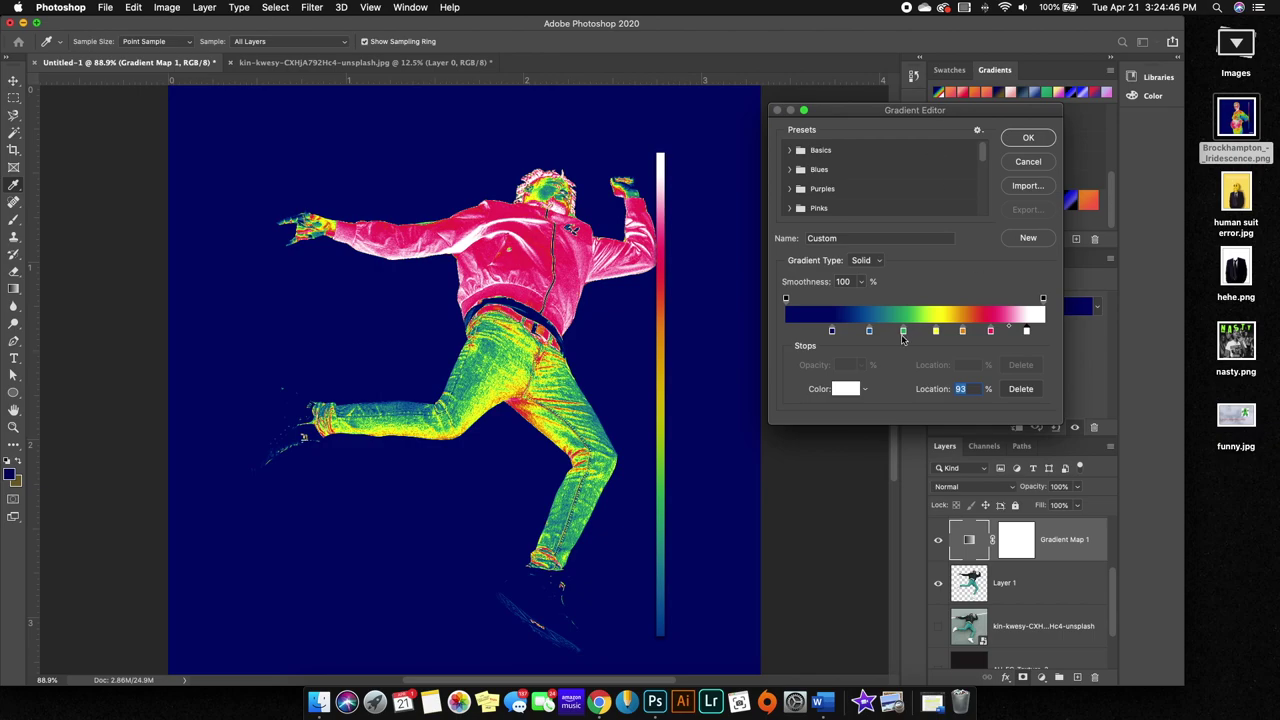
pyautogui.doubleClick(902, 331)
pyautogui.moveTo(829, 100); pyautogui.dragTo(848, 60)
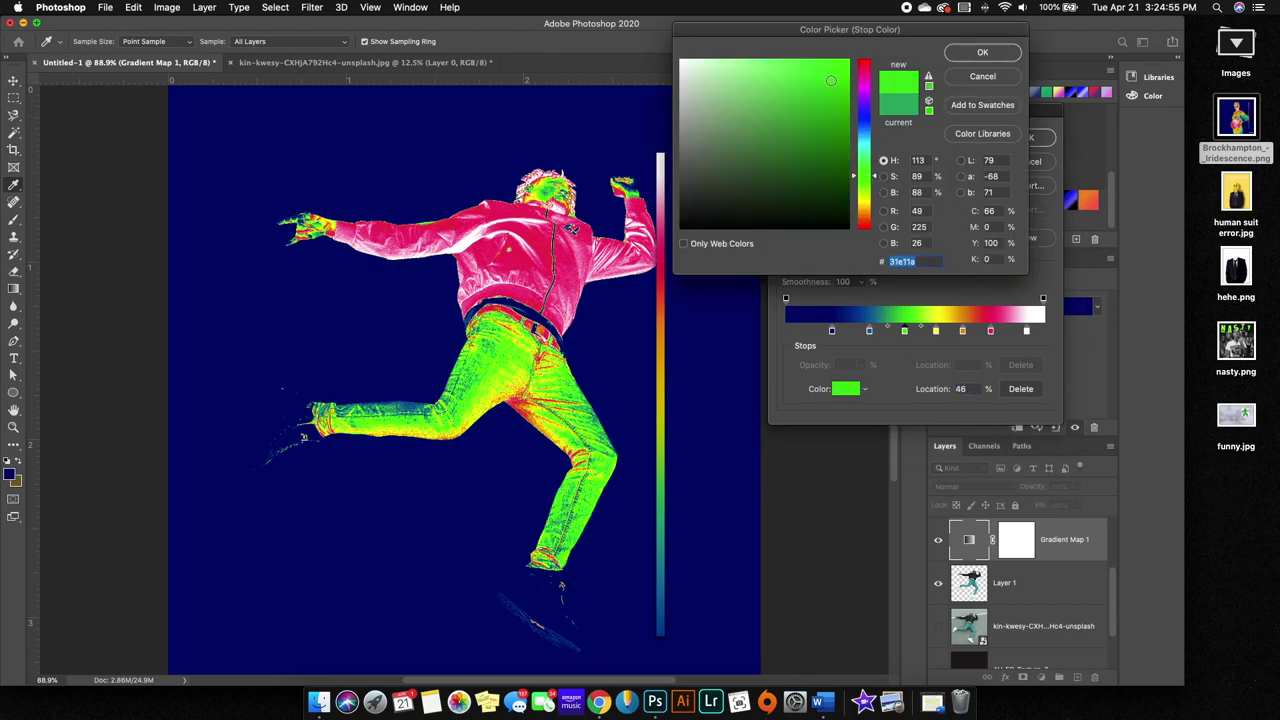
pyautogui.click(983, 52)
pyautogui.click(1040, 137)
# Fit the whole cover in the window and drag a text box near the bottom.
pyautogui.moveTo(464, 382); pyautogui.dragTo(436, 425)
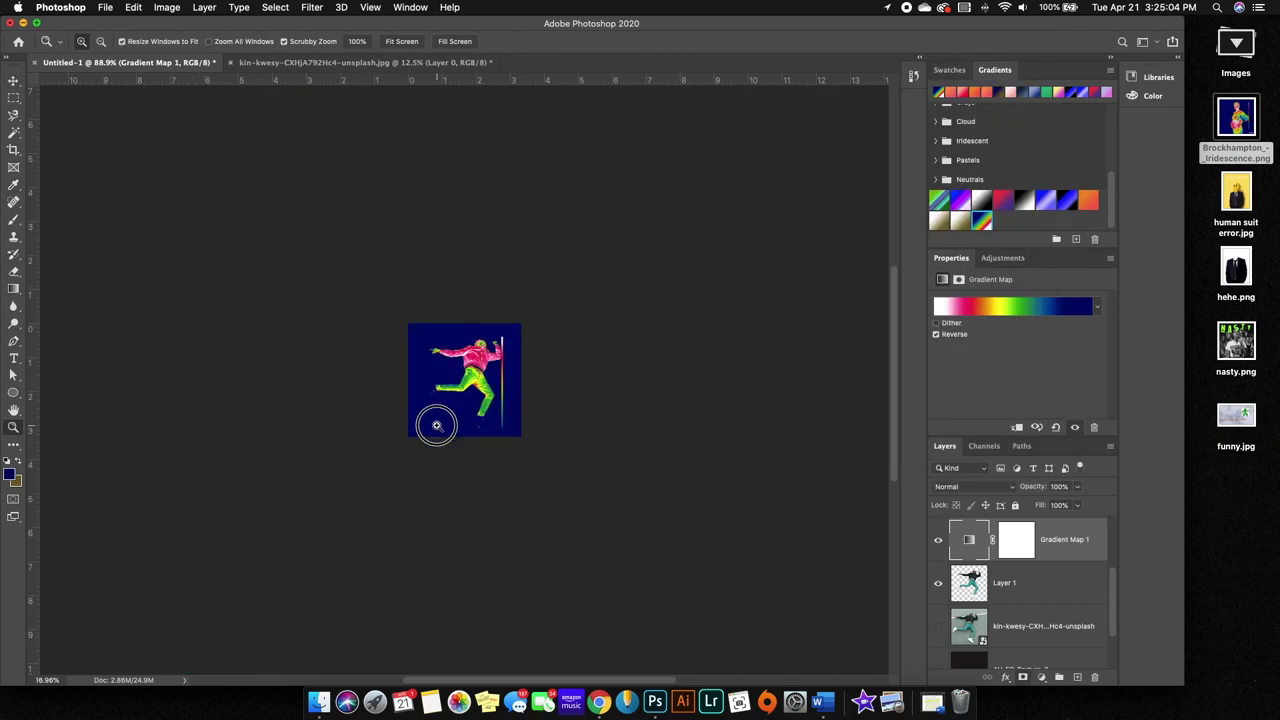
pyautogui.press('super+0')
pyautogui.press('t')
pyautogui.moveTo(190, 560); pyautogui.dragTo(672, 623)
# Type the centre-aligned white label 'EXPLICIT LYRICS PARENTAL ADVISORY'.
pyautogui.click(543, 41)
pyautogui.click(977, 51)
pyautogui.write('IT LYRICS PARENTAL ADV')
pyautogui.write('ISORY')
pyautogui.hotkey('ctrl', 'Return')
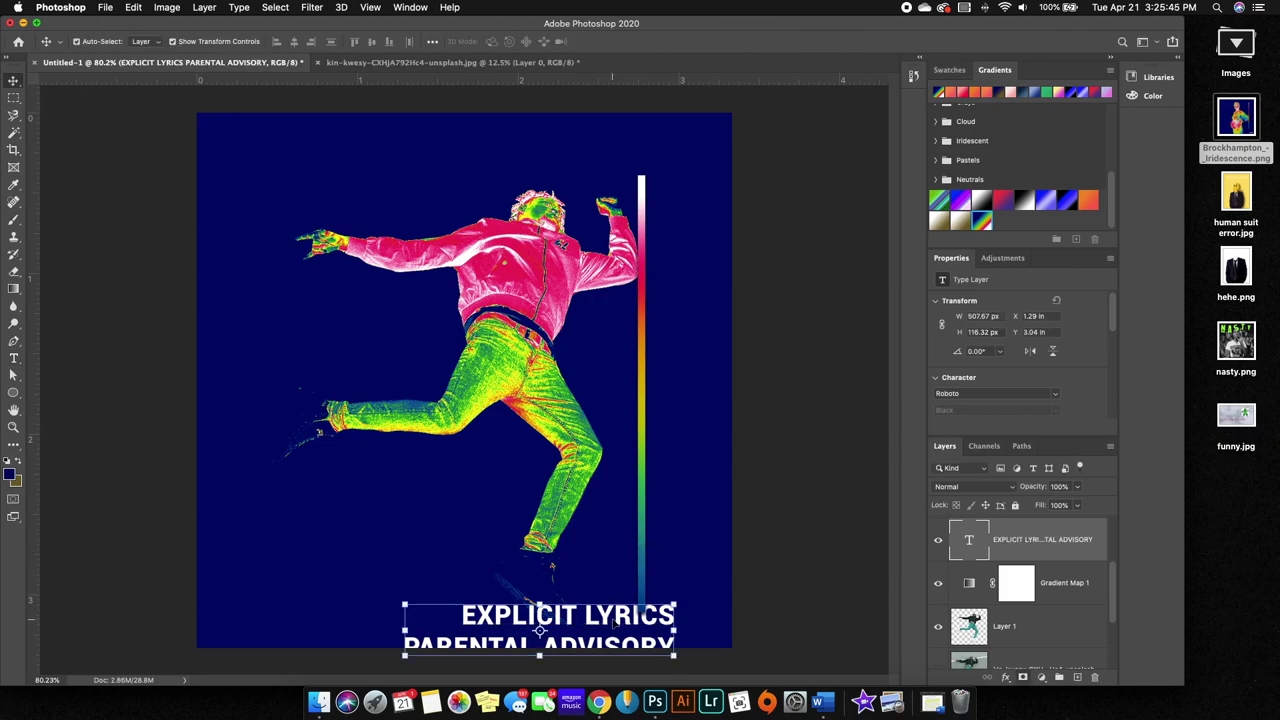
pyautogui.click(500, 41)
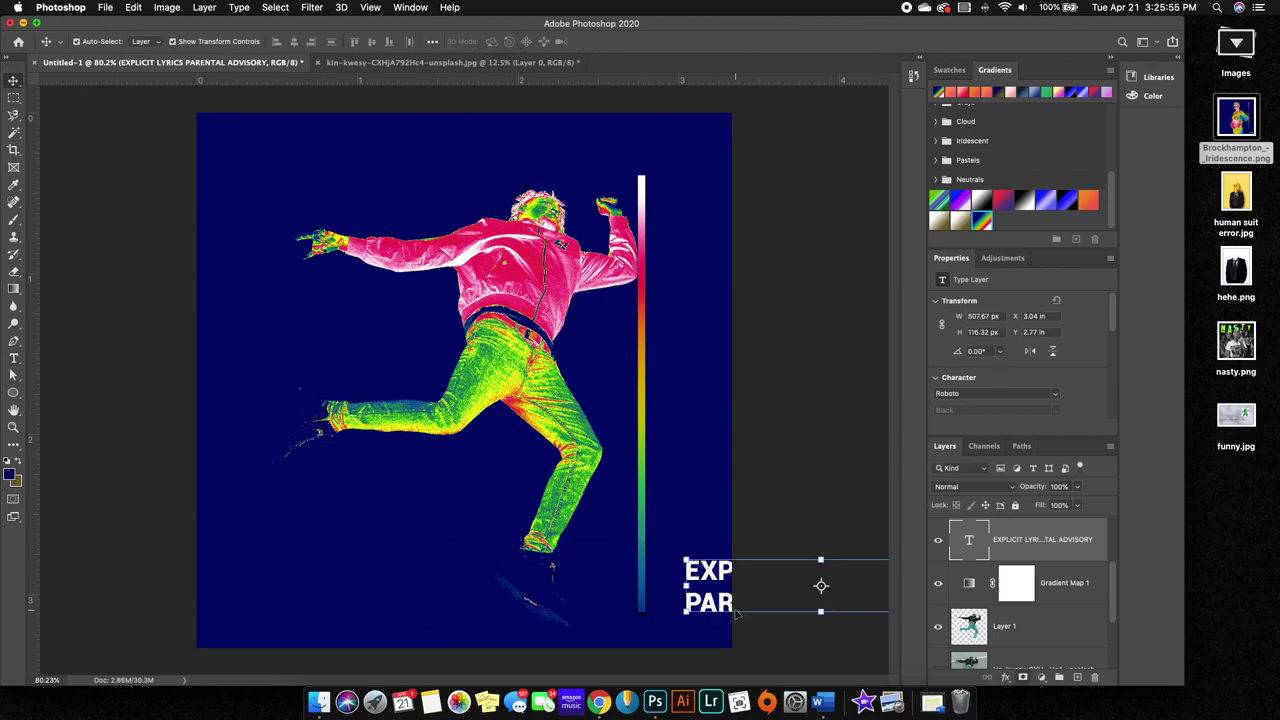
pyautogui.hotkey('ctrl', 'Return')
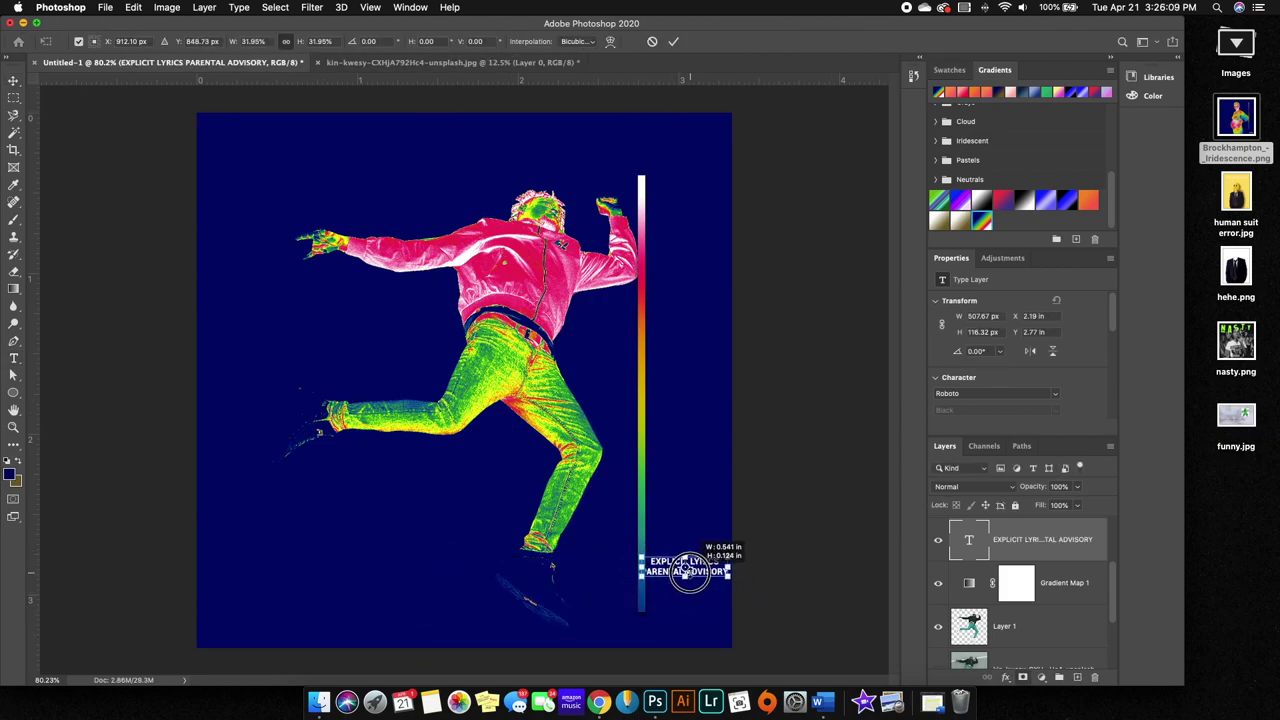
# Shrink the label into the bottom-right corner and move the colour bar and figure up slightly.
pyautogui.moveTo(687, 617); pyautogui.dragTo(714, 626)
pyautogui.click(757, 594)
pyautogui.moveTo(643, 543); pyautogui.dragTo(643, 529)
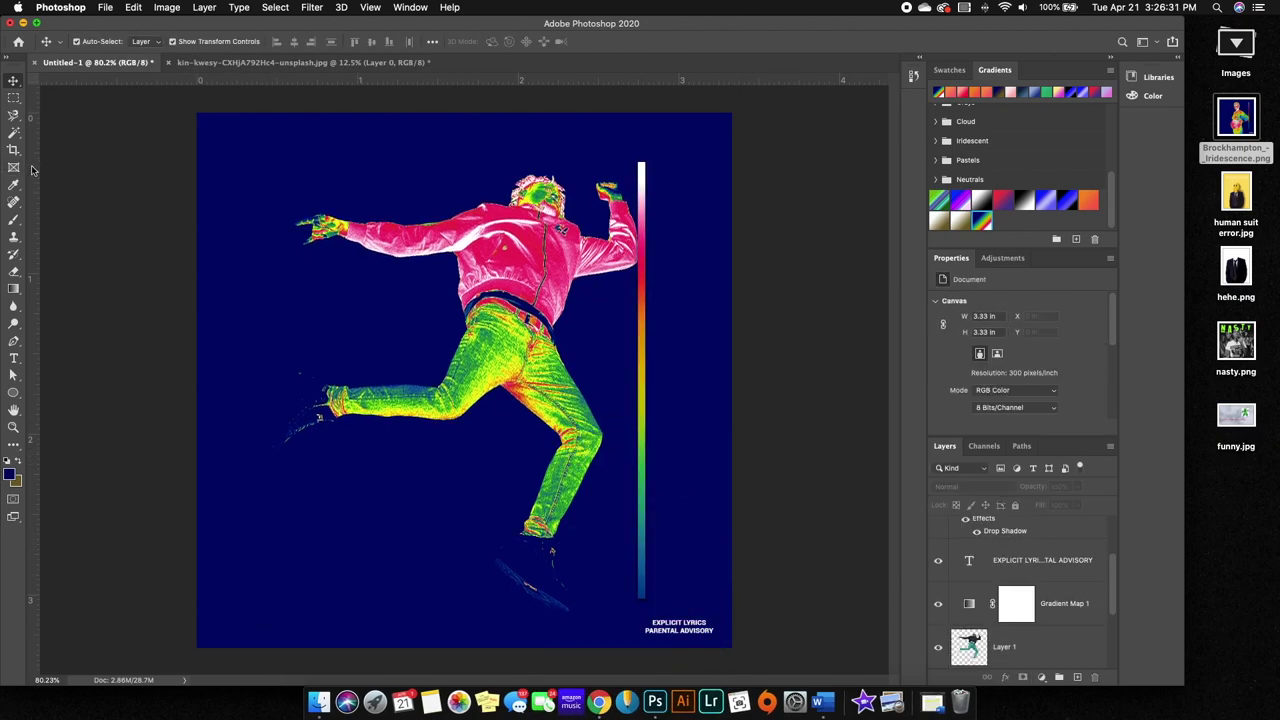
# Draw a rectangle around the advisory label with the Rectangle Tool.
pyautogui.click(13, 100)
pyautogui.click(13, 398)
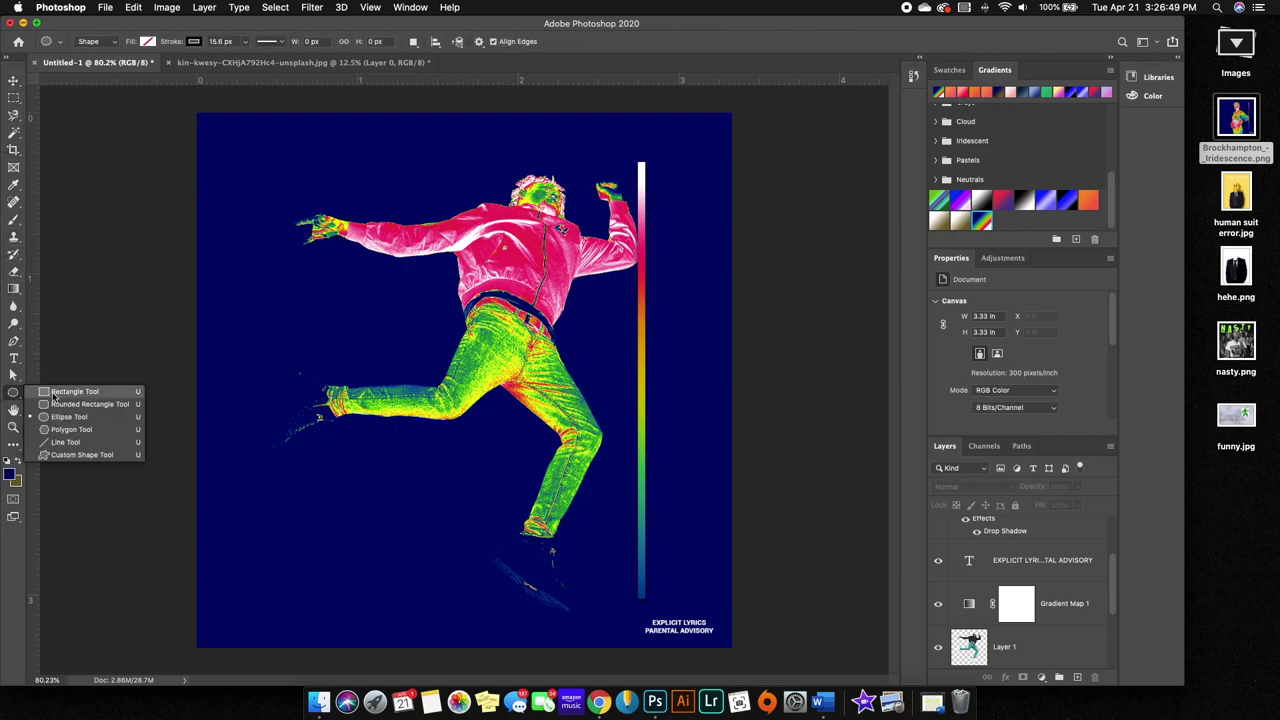
pyautogui.click(54, 396)
pyautogui.moveTo(642, 607); pyautogui.dragTo(724, 644)
pyautogui.press('v')
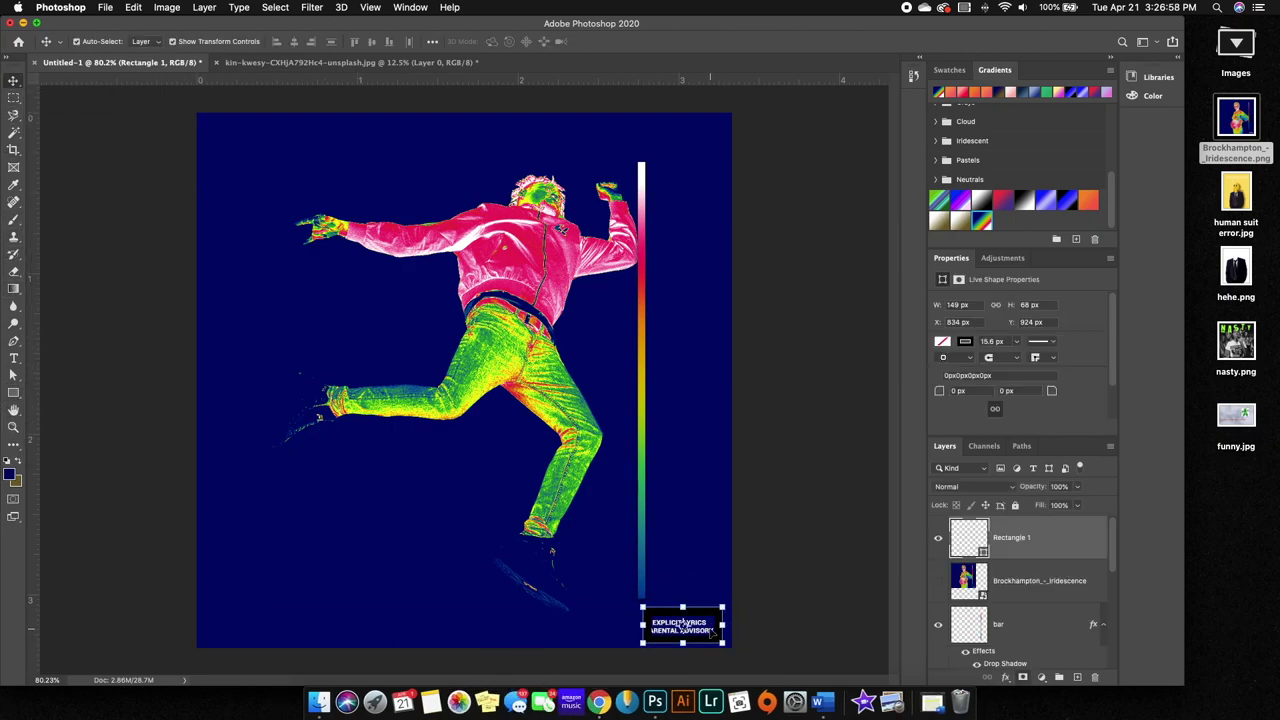
# Give the rectangle no fill and a white outline.
pyautogui.click(13, 392)
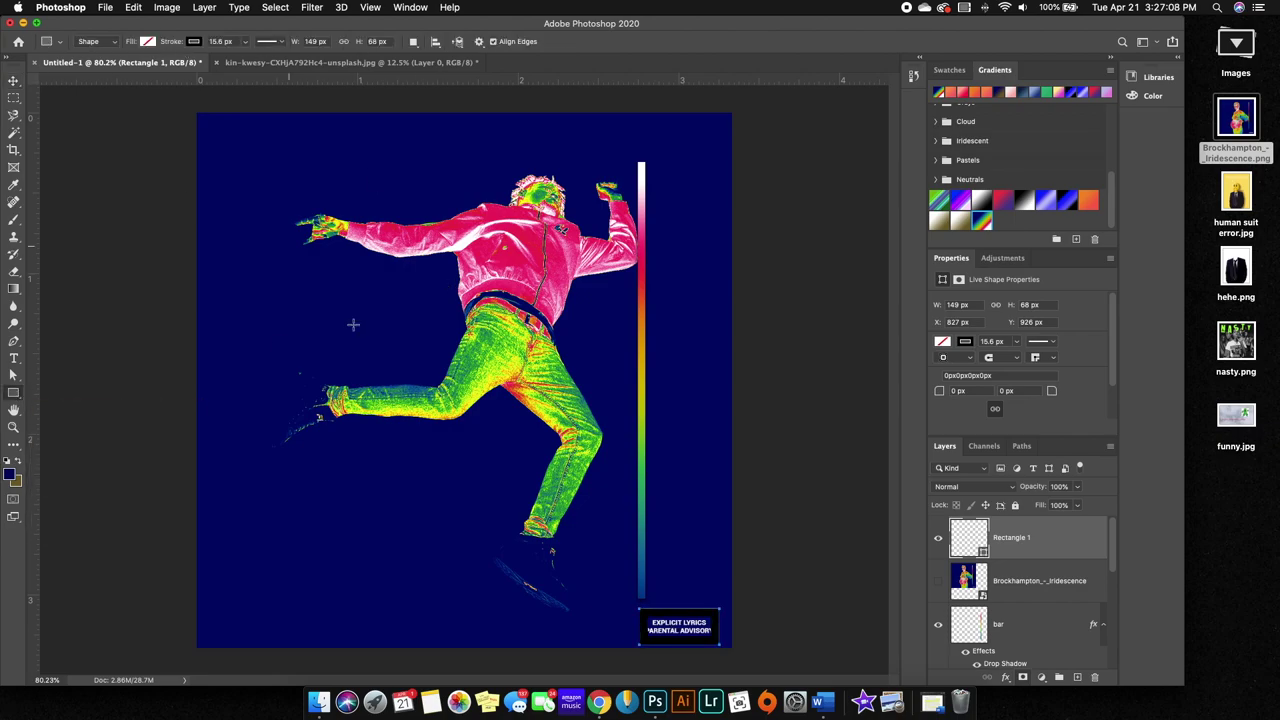
pyautogui.click(194, 41)
pyautogui.click(114, 112)
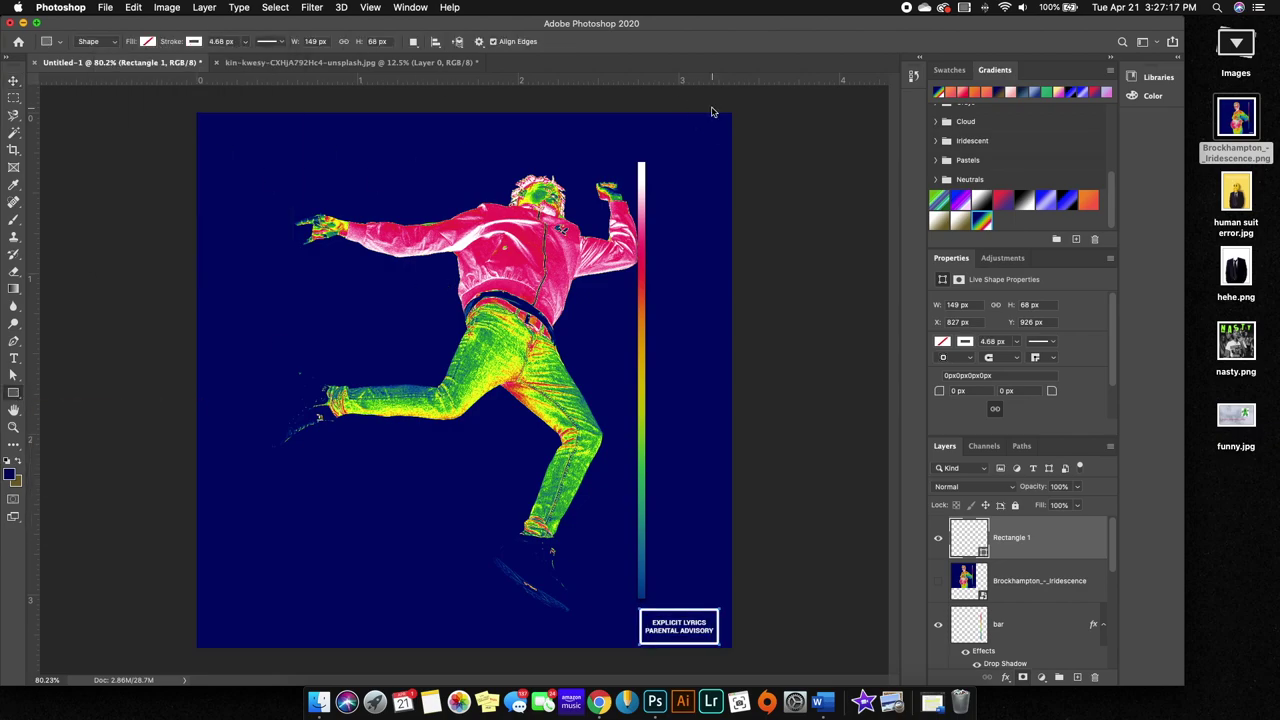
pyautogui.click(109, 200)
pyautogui.press('Escape')
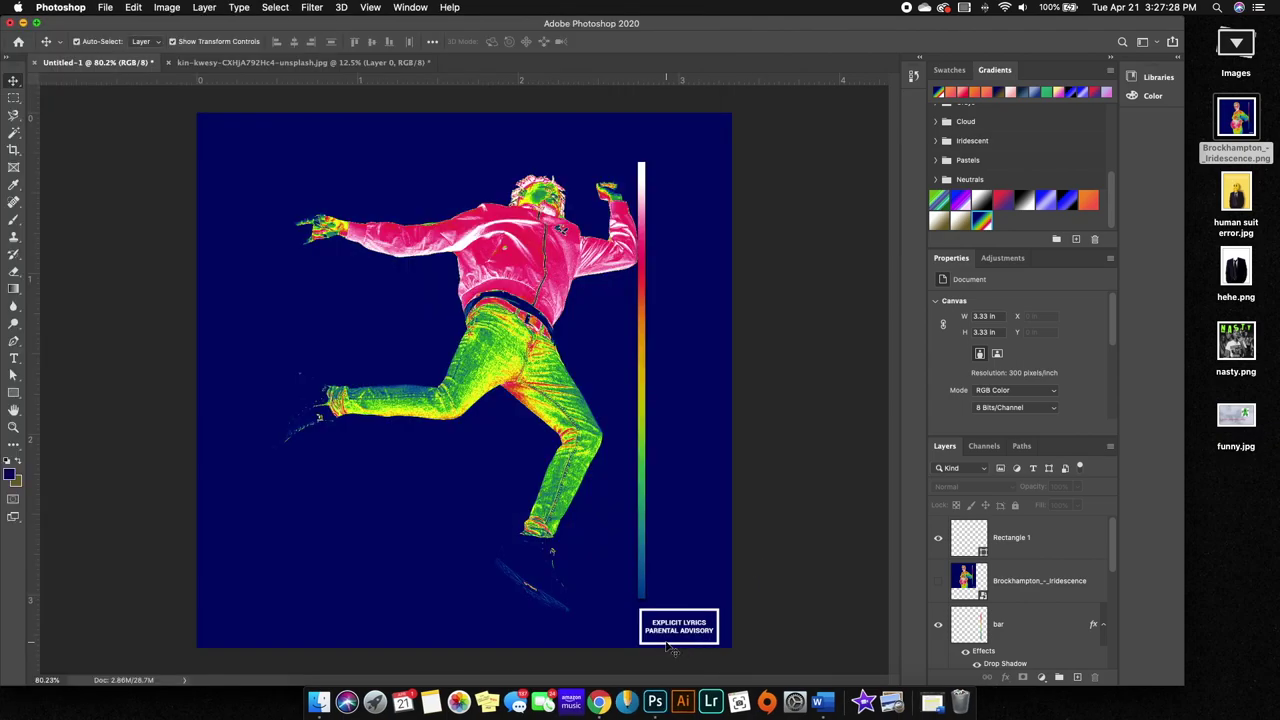
# Lower the box's top edge with Free Transform to tighten it around the label.
pyautogui.hotkey('ctrl', 't')
pyautogui.moveTo(679, 608); pyautogui.dragTo(716, 623)
pyautogui.press('Return')
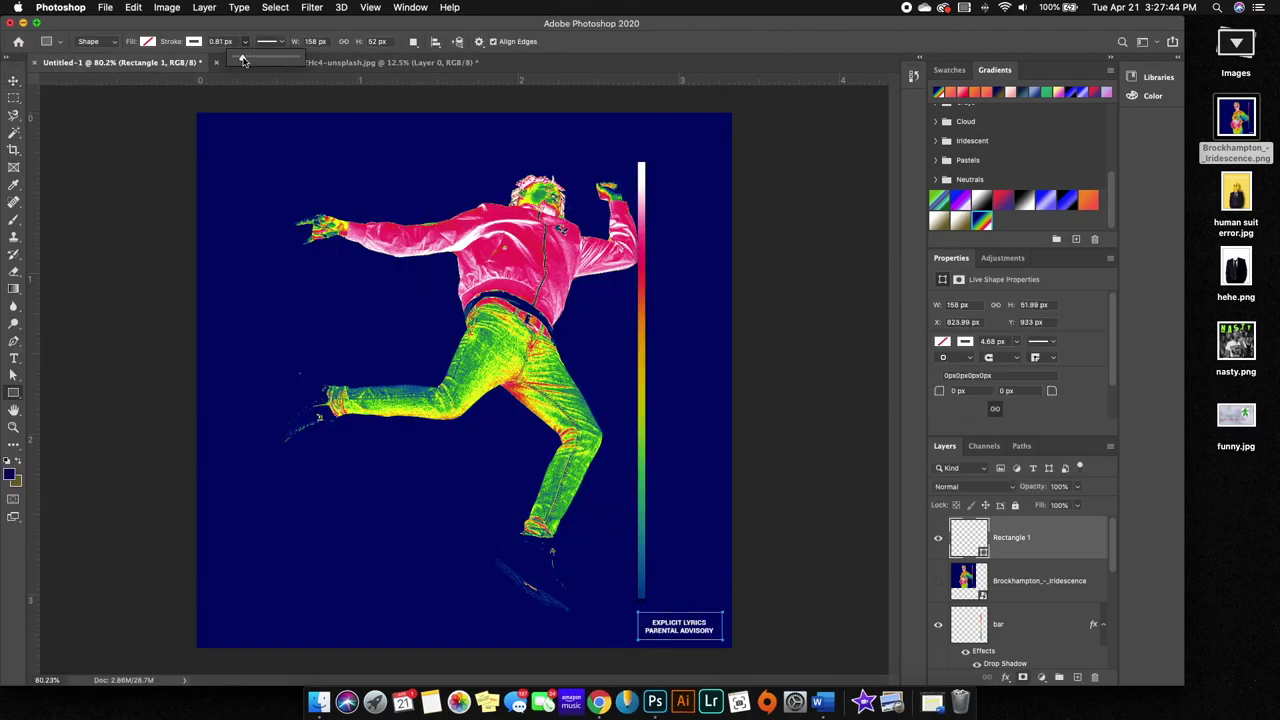
# Narrow the label's rectangle box with Free Transform so it fits snugly around the text.
pyautogui.hotkey('ctrl', 't')
pyautogui.moveTo(636, 626); pyautogui.dragTo(638, 625)
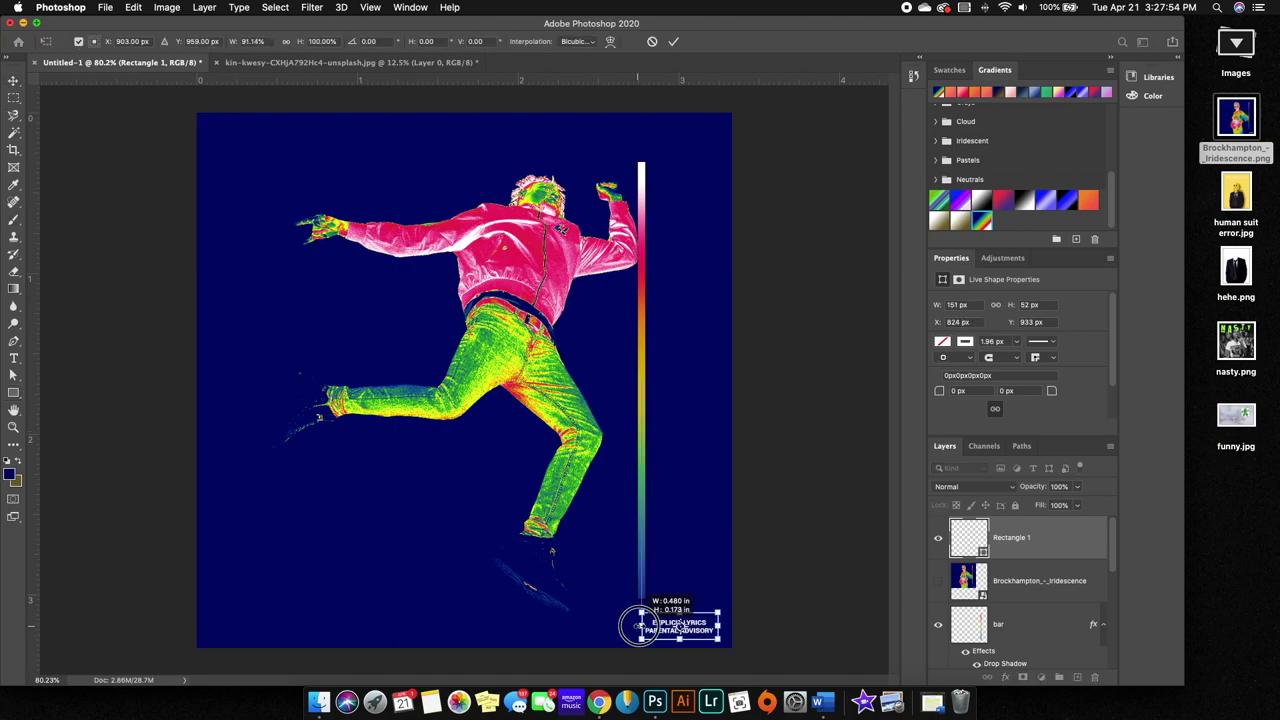
pyautogui.click(672, 41)
# Edit the advisory label to read '*EXPLICIT LYRICS', then zoom out to view the whole cover.
pyautogui.doubleClick(663, 627)
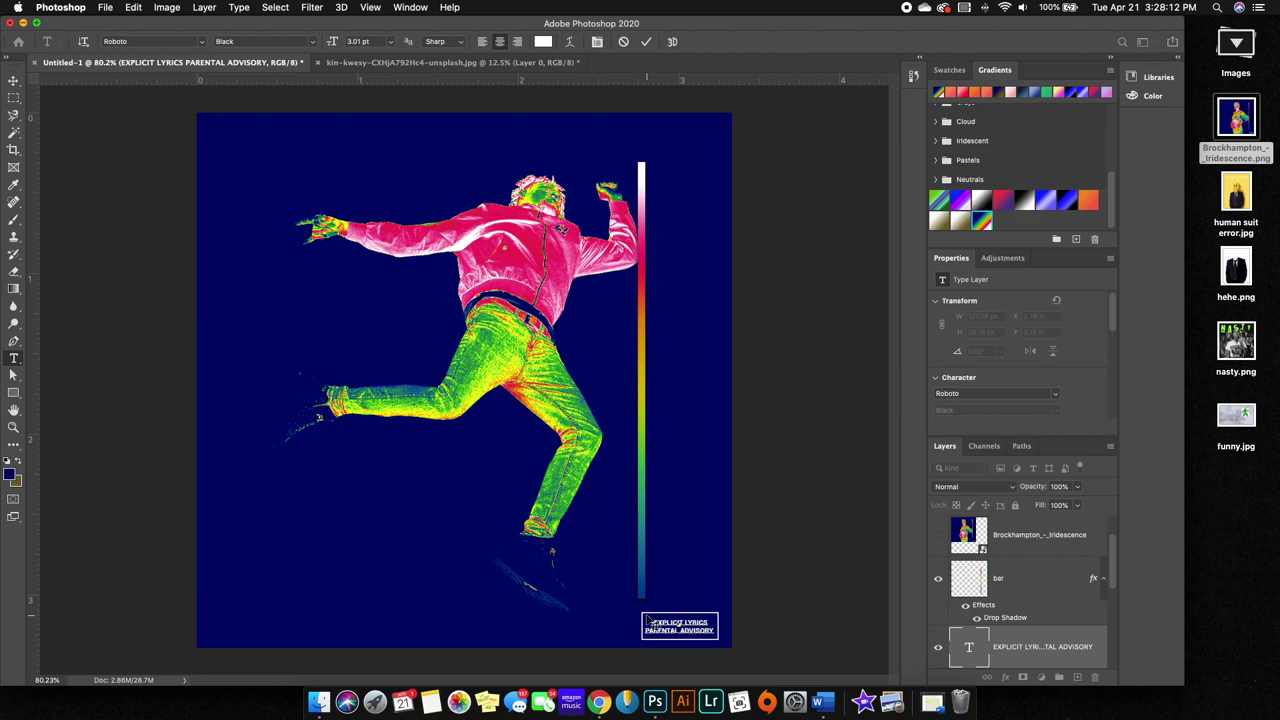
pyautogui.click(646, 41)
pyautogui.press('v')
pyautogui.click(765, 592)
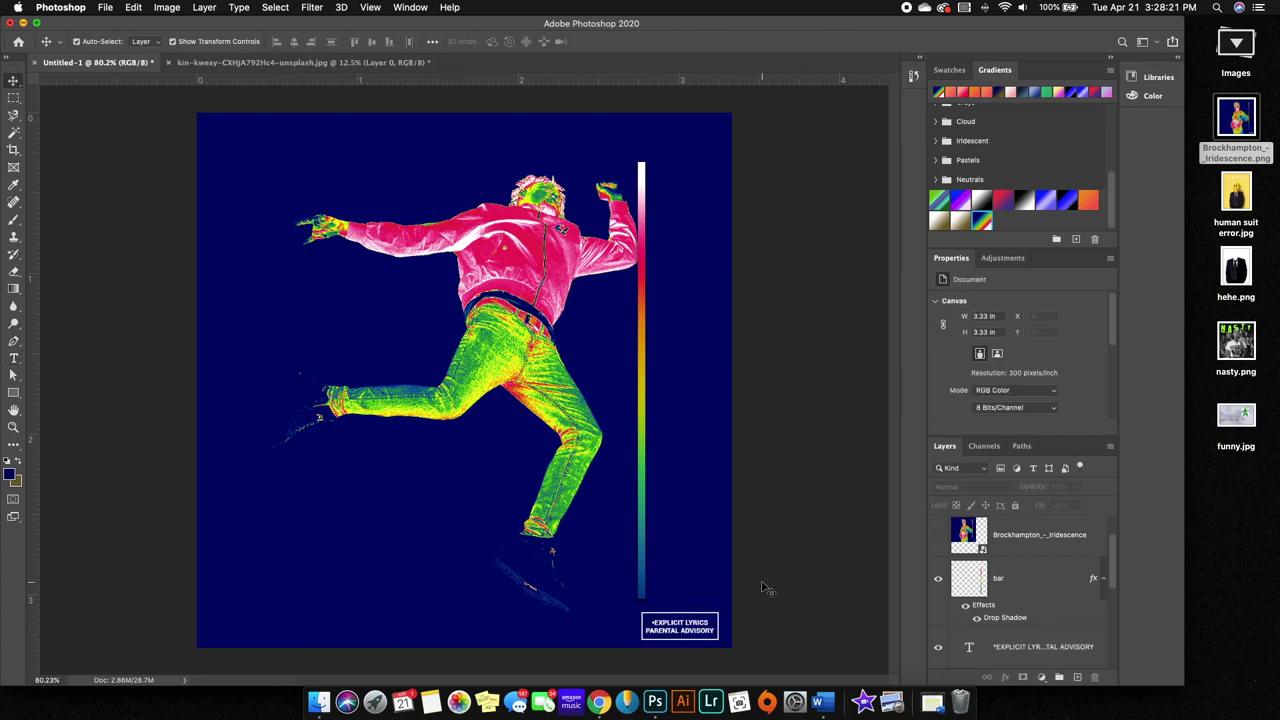
pyautogui.press('z')
pyautogui.keyDown('alt'); pyautogui.click(731, 563); pyautogui.keyUp('alt')
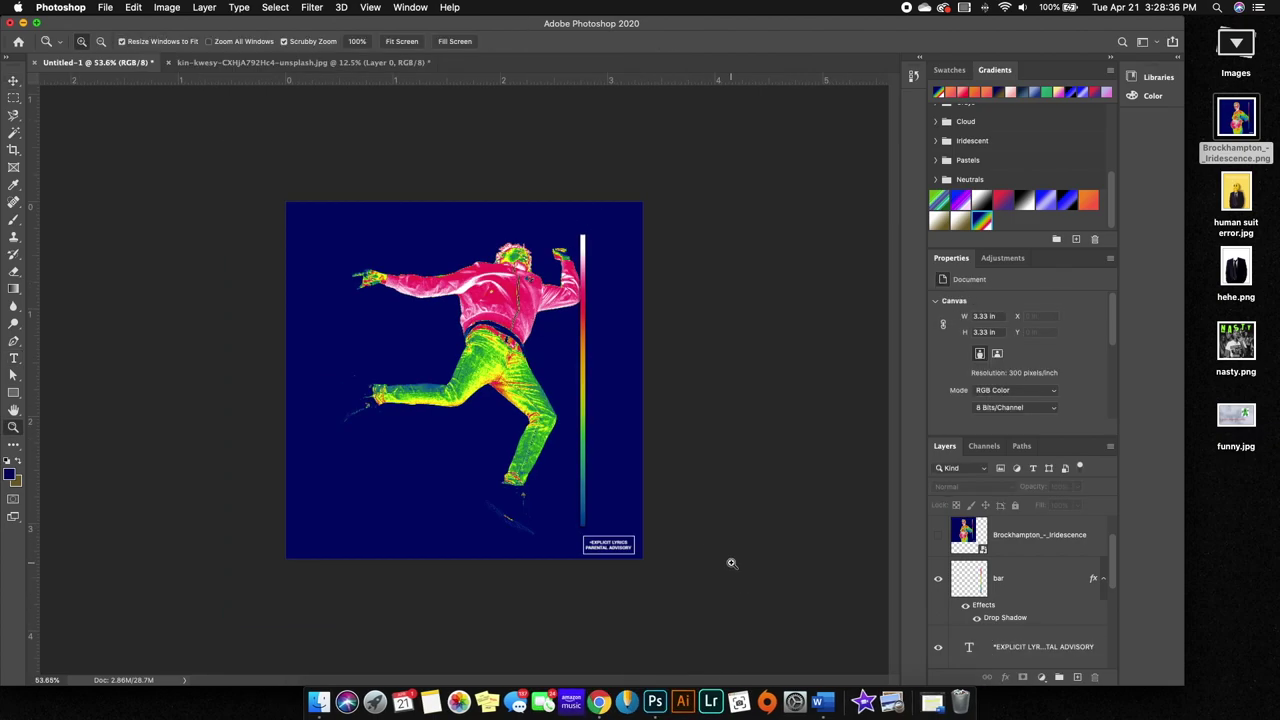